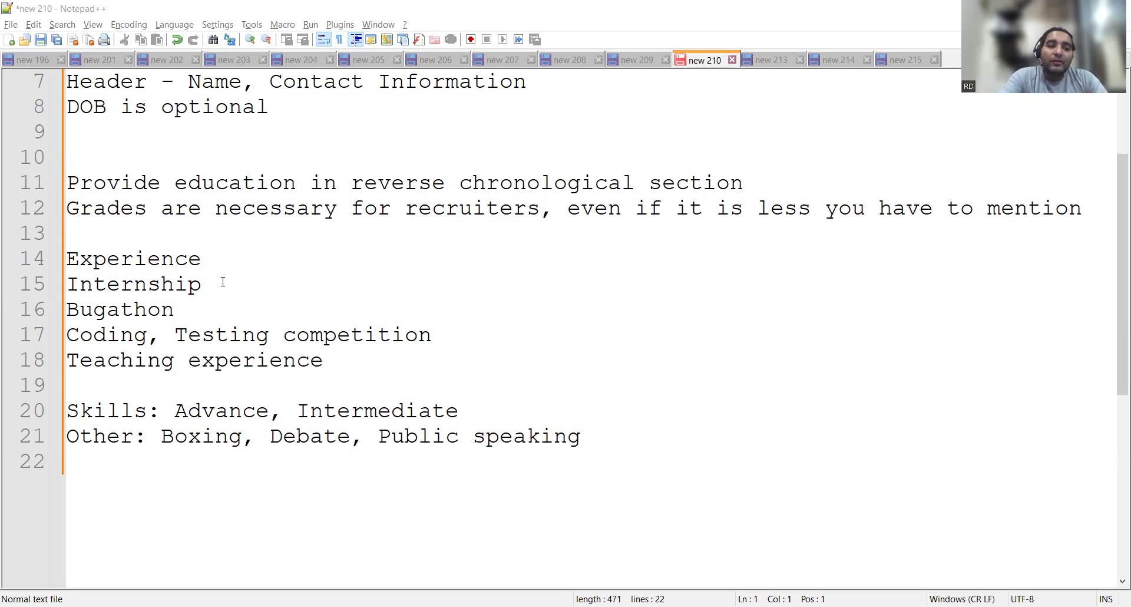
Select the Internship item, then the Bugathon item, in the Experience section.
{"action": "left_click_drag", "start_coordinate": [222, 282], "coordinate": [66, 283]}
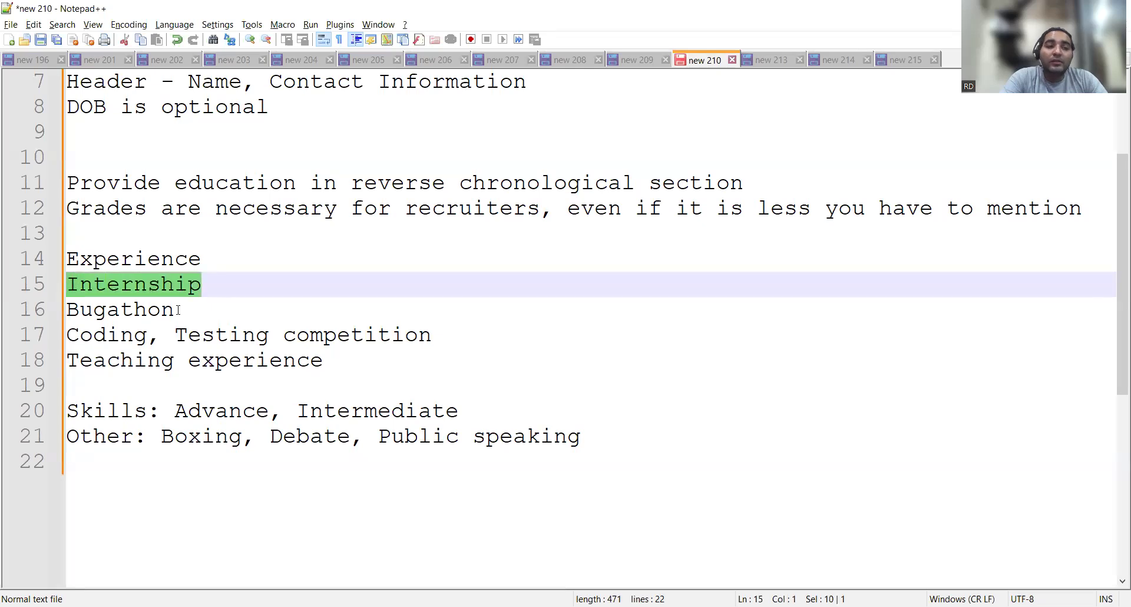
{"action": "left_click_drag", "start_coordinate": [178, 310], "coordinate": [96, 309]}
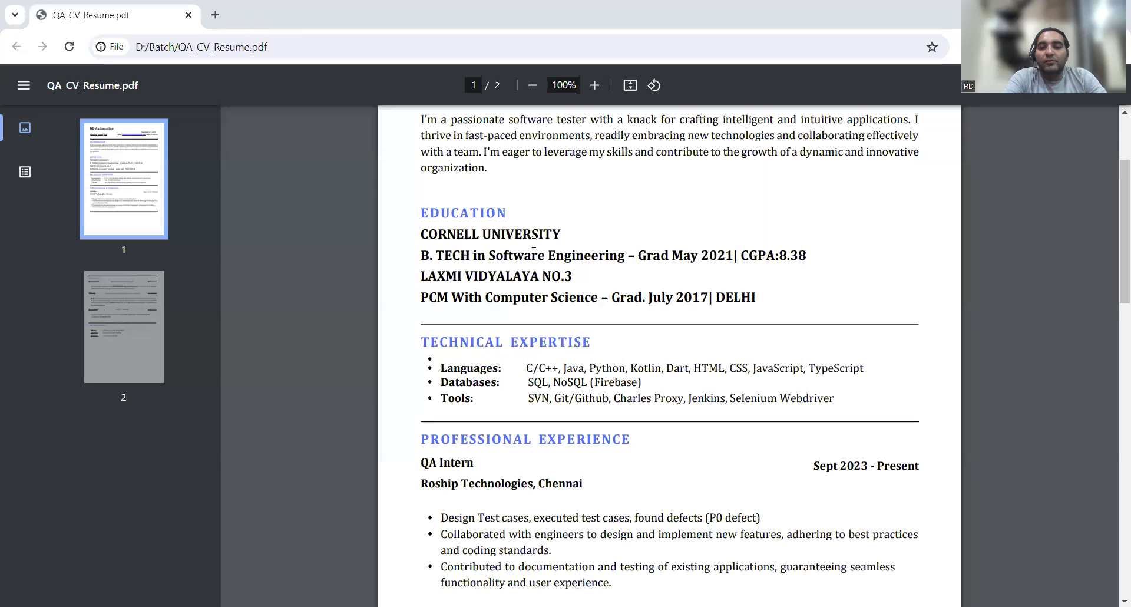
Scroll the resume PDF down to page 2's Projects: JAC eLearning, JRSU App, Test WebApp.
{"action": "scroll", "coordinate": [631, 351], "scroll_direction": "down", "scroll_amount": 1}
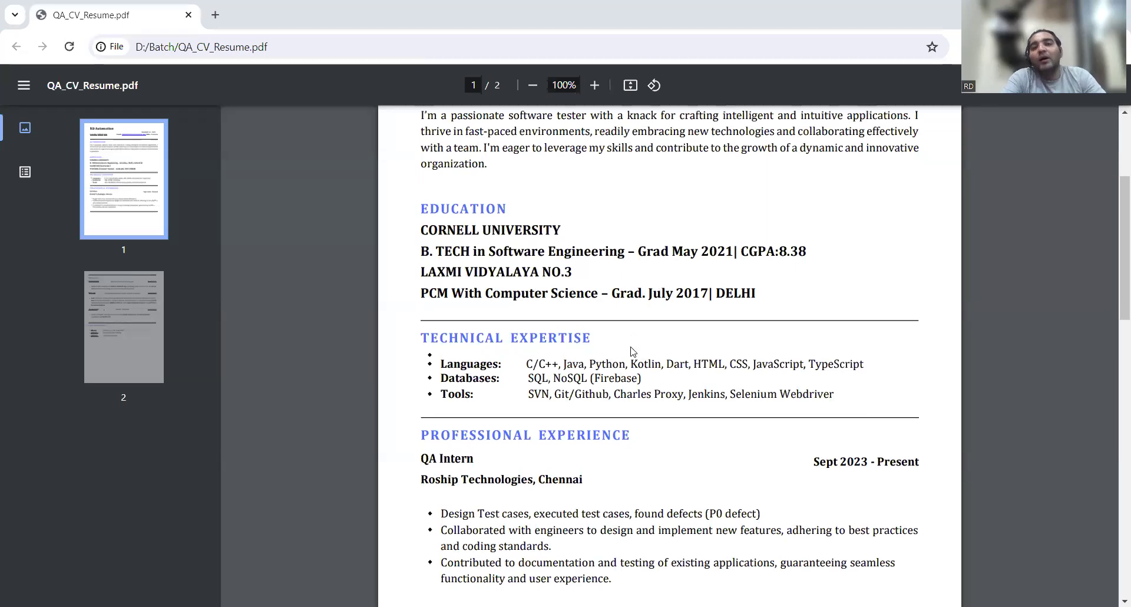
{"action": "scroll", "coordinate": [630, 351], "scroll_direction": "down", "scroll_amount": 1}
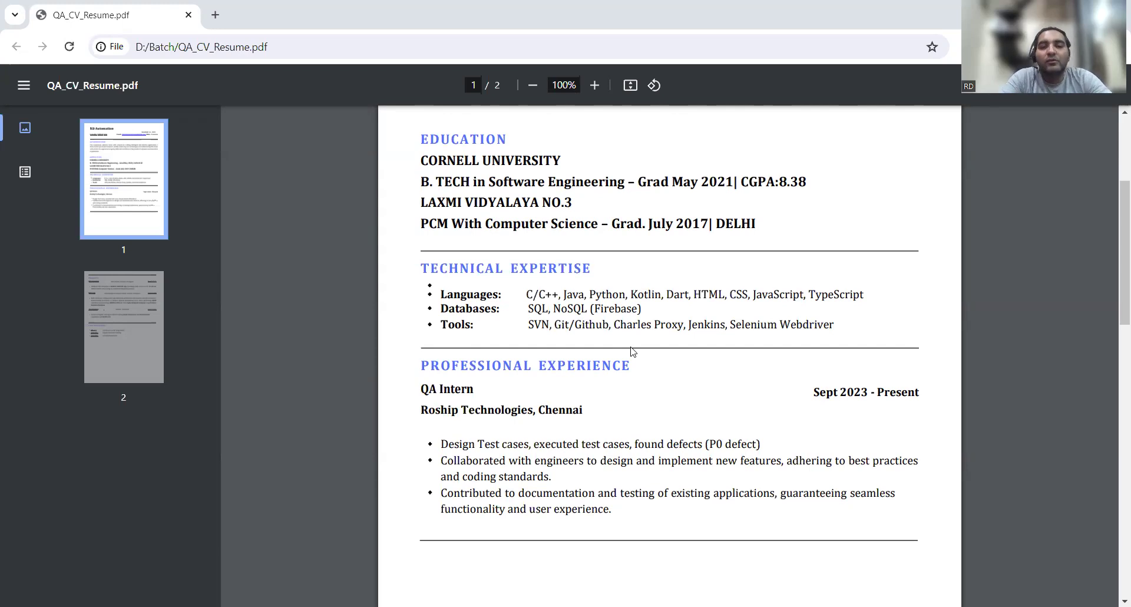
{"action": "scroll", "coordinate": [545, 323], "scroll_direction": "down", "scroll_amount": 1}
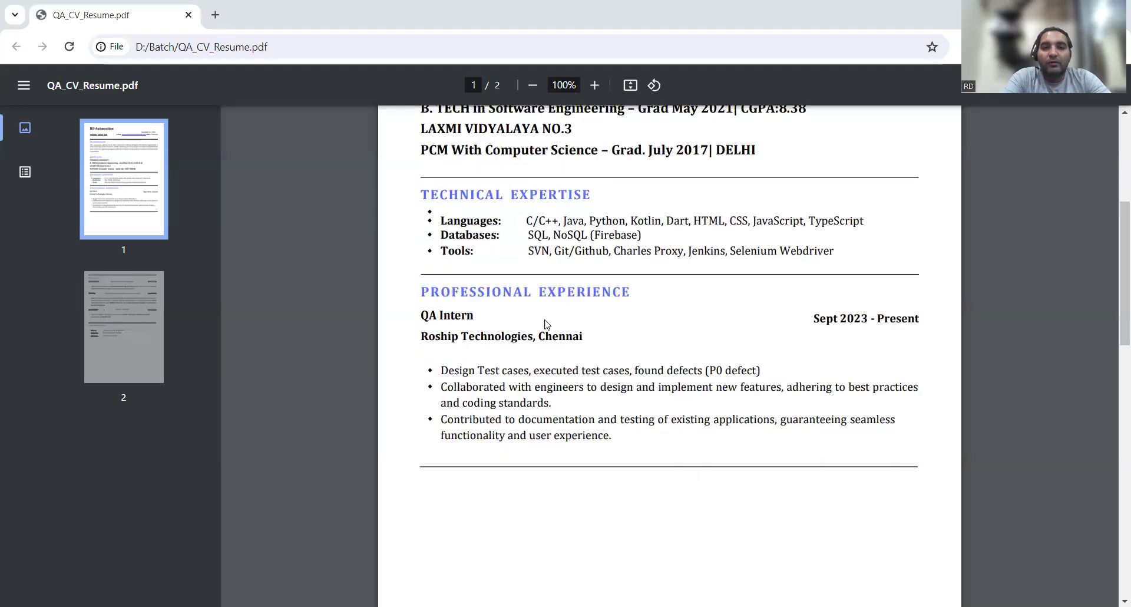
{"action": "scroll", "coordinate": [616, 348], "scroll_direction": "down", "scroll_amount": 4}
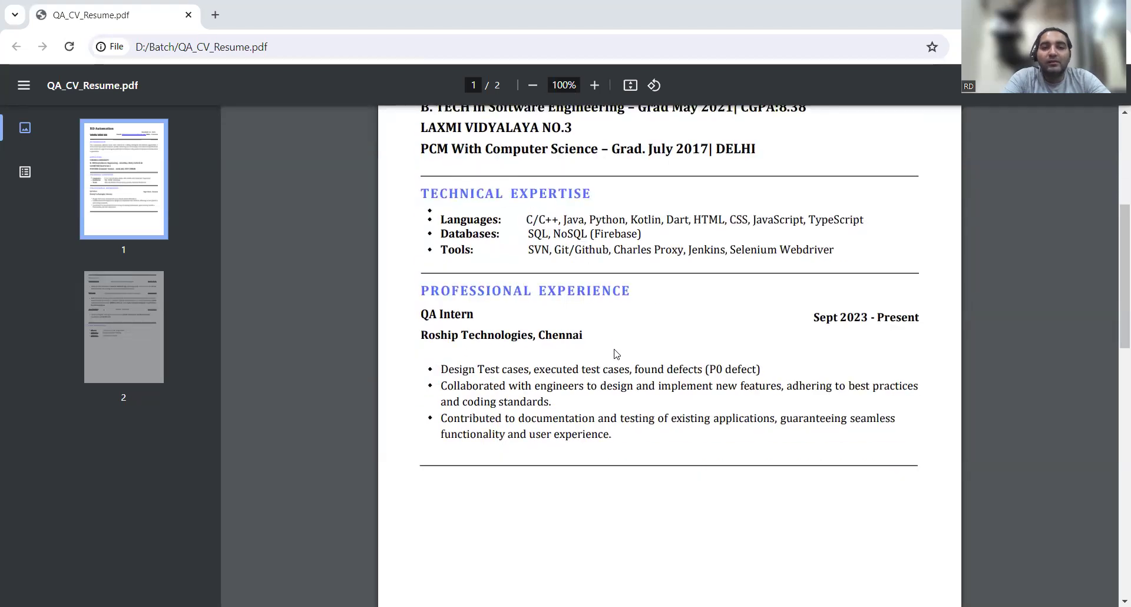
{"action": "scroll", "coordinate": [615, 353], "scroll_direction": "down", "scroll_amount": 2}
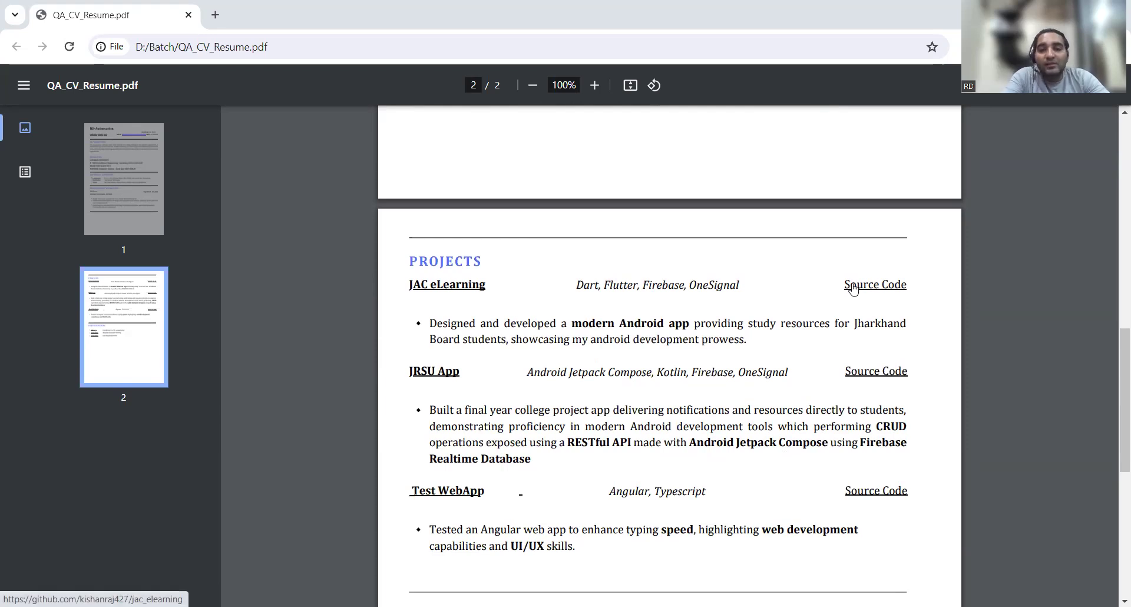
Scroll down to the Certifications section on page 2, then start scrolling back up.
{"action": "scroll", "coordinate": [766, 386], "scroll_direction": "down", "scroll_amount": 1}
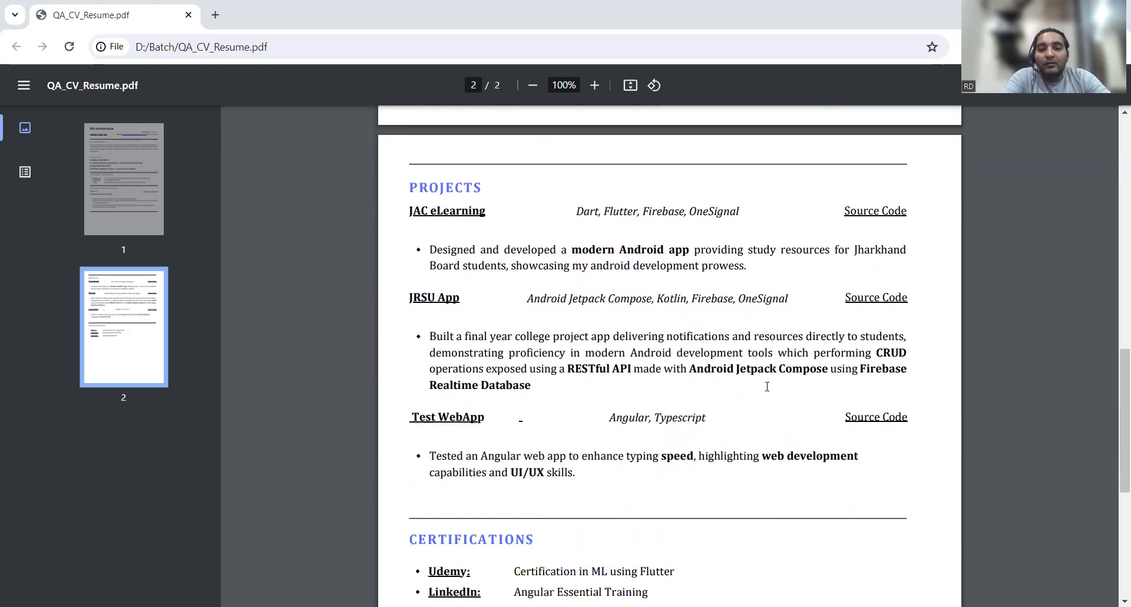
{"action": "scroll", "coordinate": [766, 386], "scroll_direction": "down", "scroll_amount": 1}
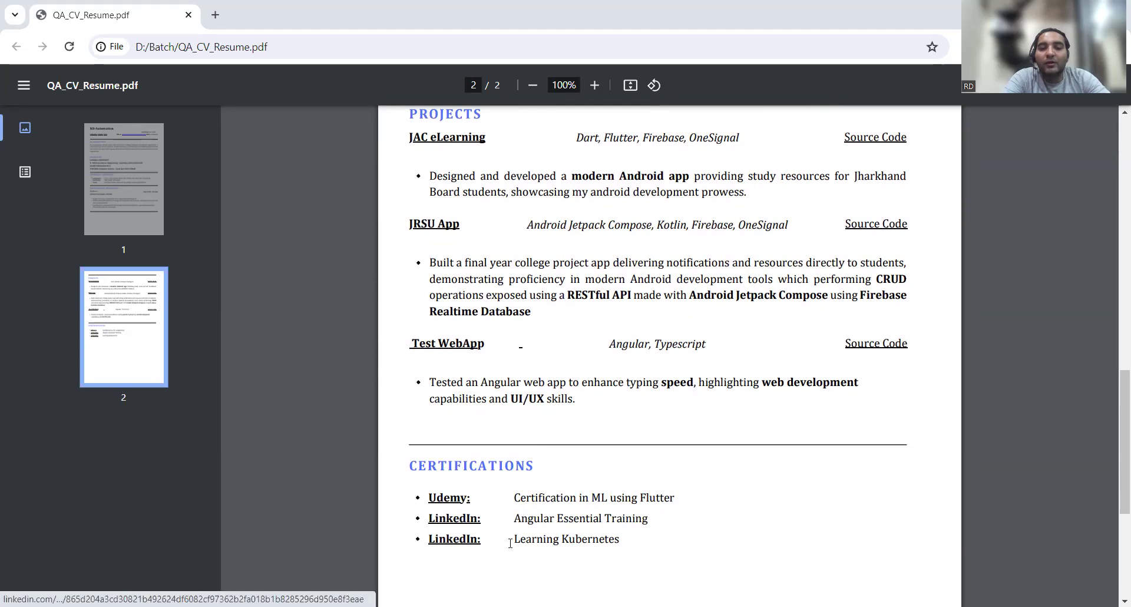
{"action": "scroll", "coordinate": [479, 434], "scroll_direction": "down", "scroll_amount": 2}
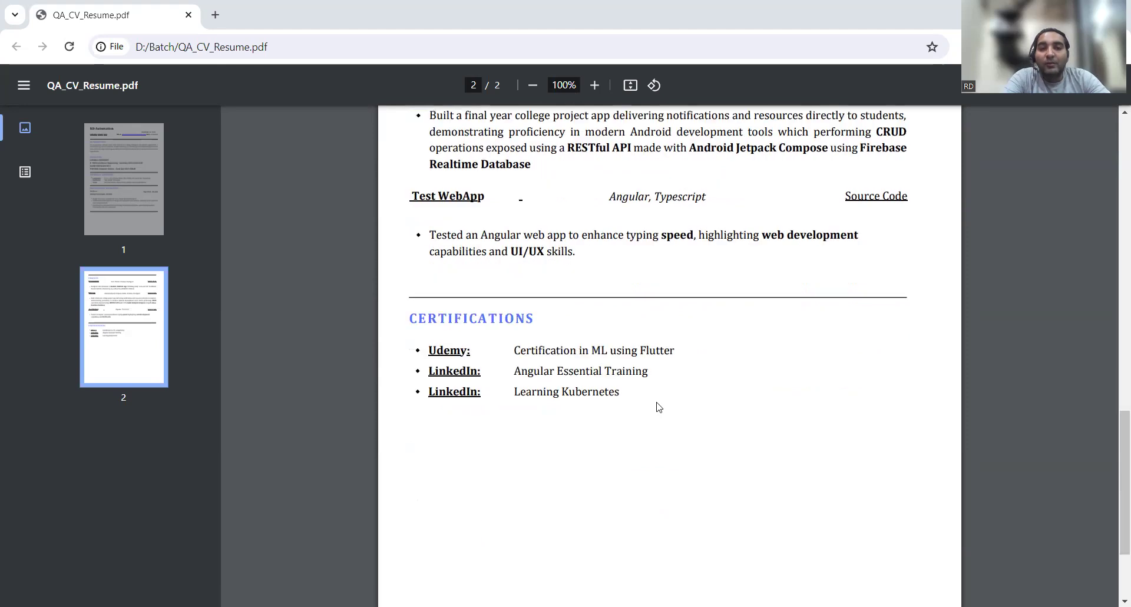
{"action": "scroll", "coordinate": [659, 406], "scroll_direction": "up", "scroll_amount": 15}
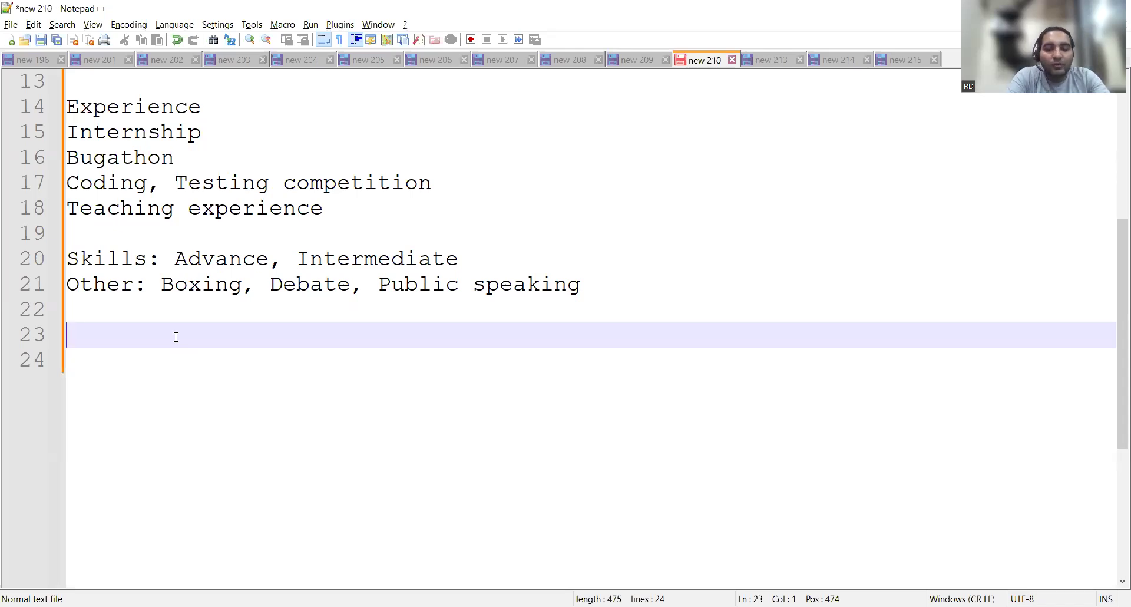
Type keyword lines 'QA,', testing, testcases, test scenarios, test design and manual testing.
{"action": "type", "text": "QA,"}
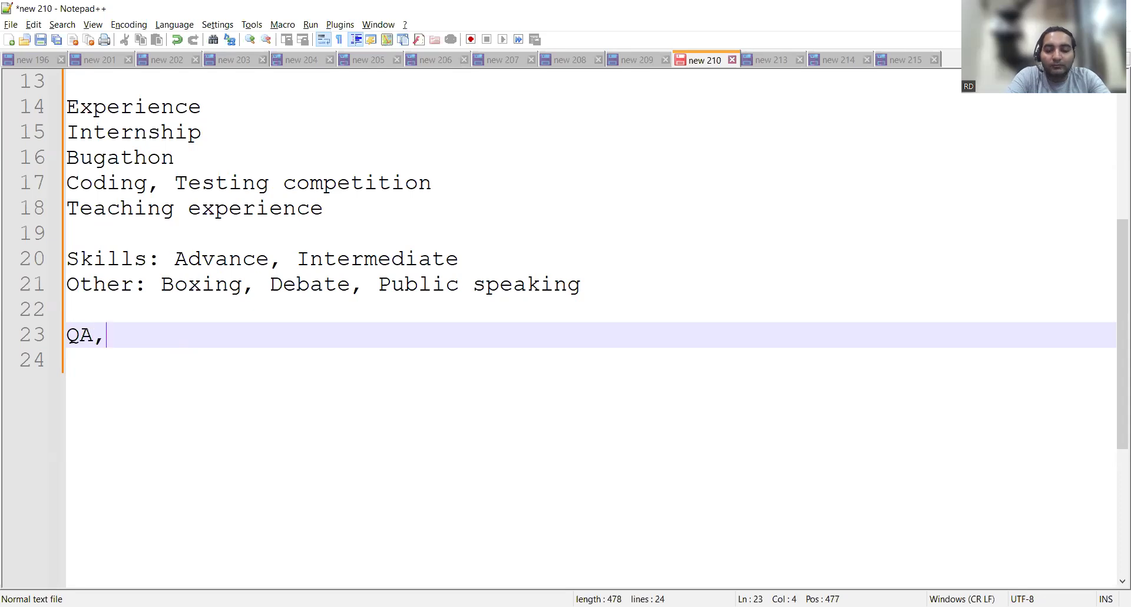
{"action": "key", "text": "Return"}
{"action": "type", "text": "testing"}
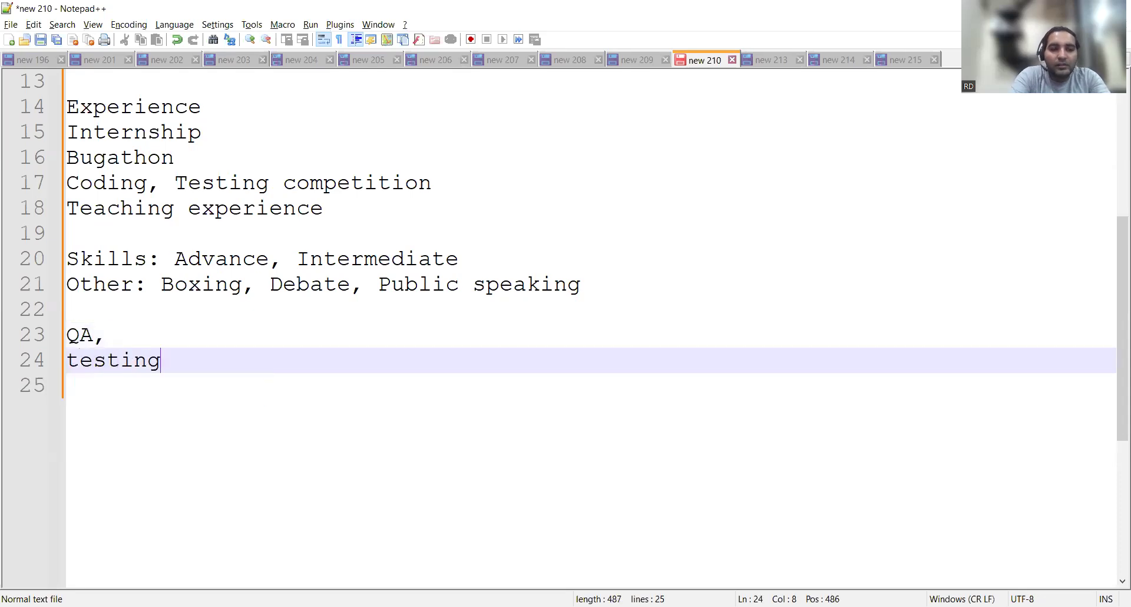
{"action": "key", "text": "Return"}
{"action": "type", "text": "testcases"}
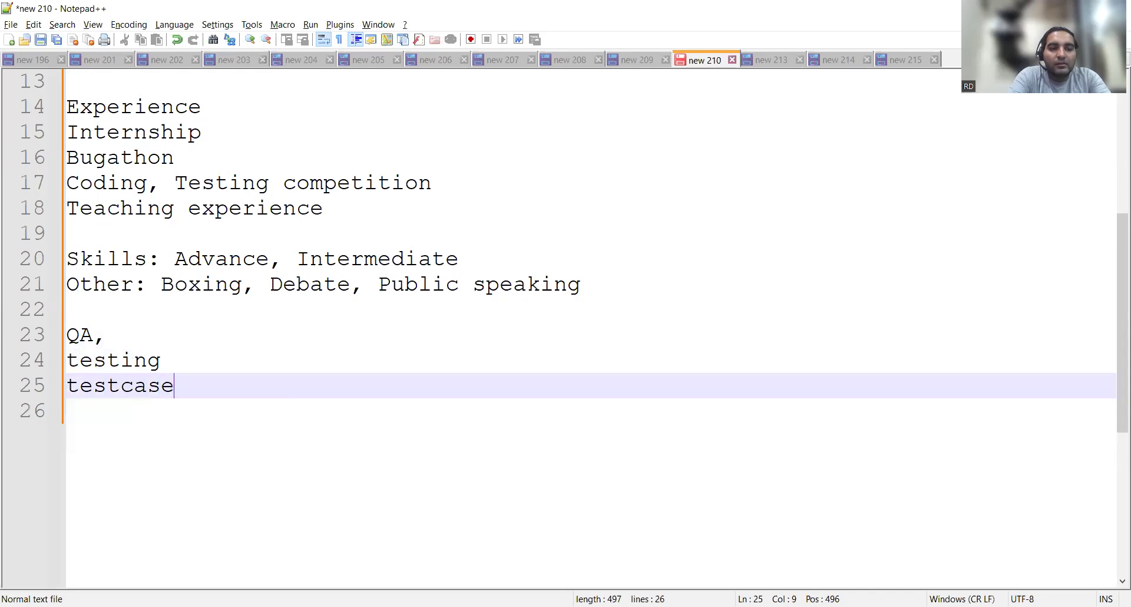
{"action": "key", "text": "Return"}
{"action": "type", "text": "test s"}
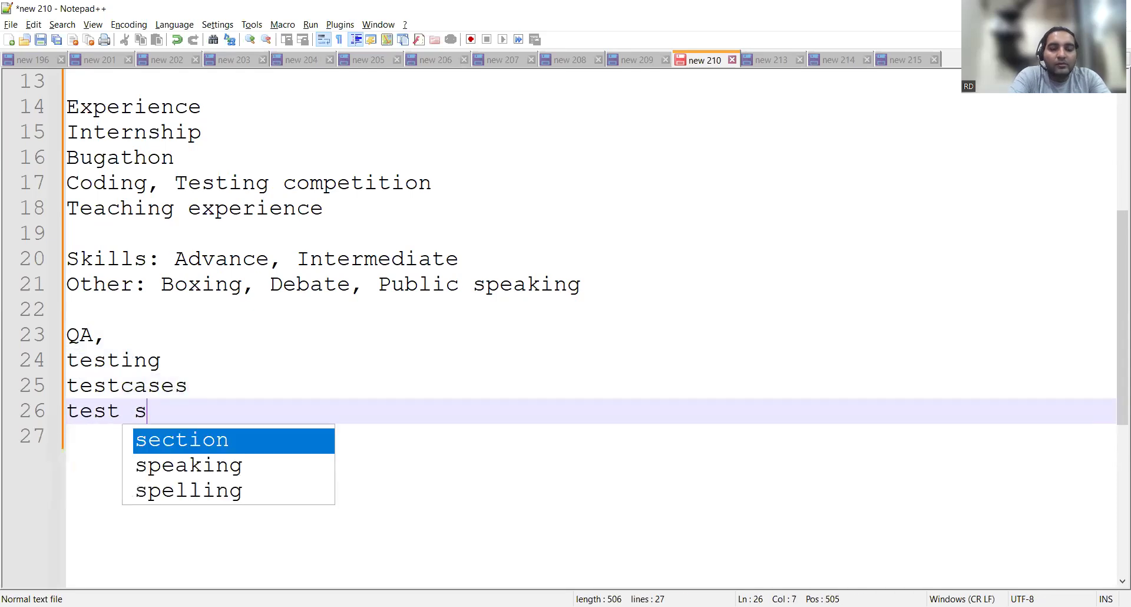
{"action": "type", "text": "cenarios"}
{"action": "key", "text": "Return"}
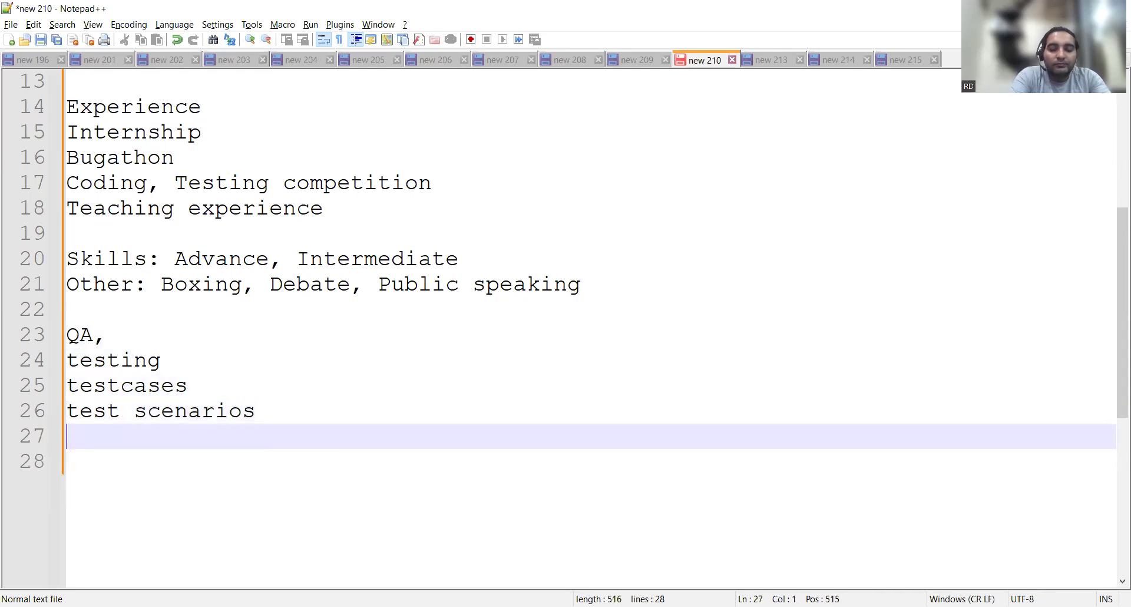
{"action": "type", "text": "y"}
{"action": "key", "text": "BackSpace"}
{"action": "type", "text": "test de"}
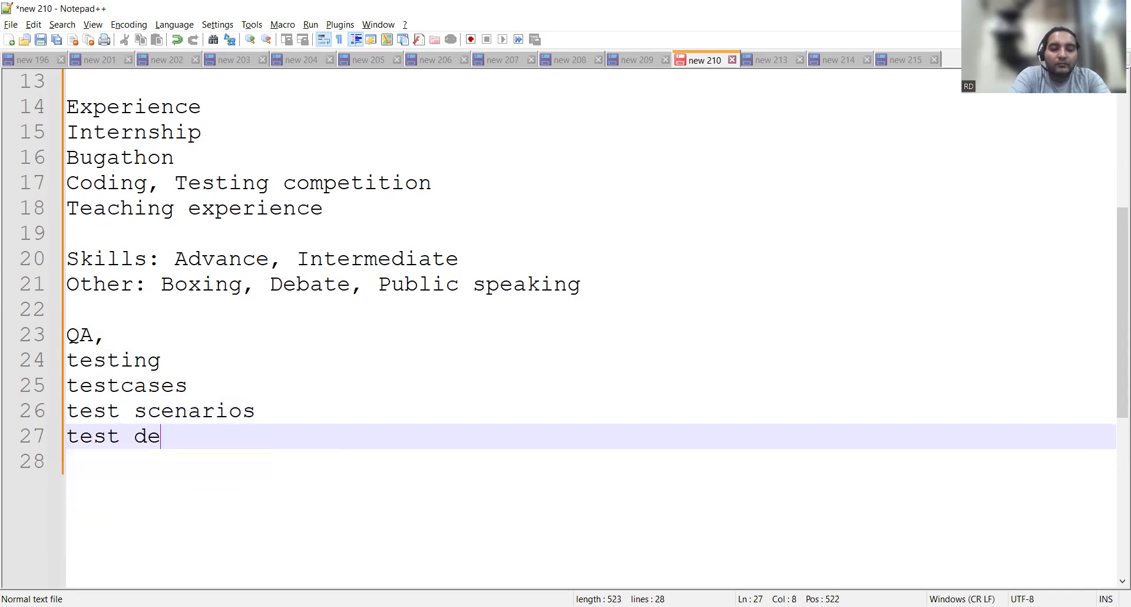
{"action": "type", "text": "sign"}
{"action": "key", "text": "Return"}
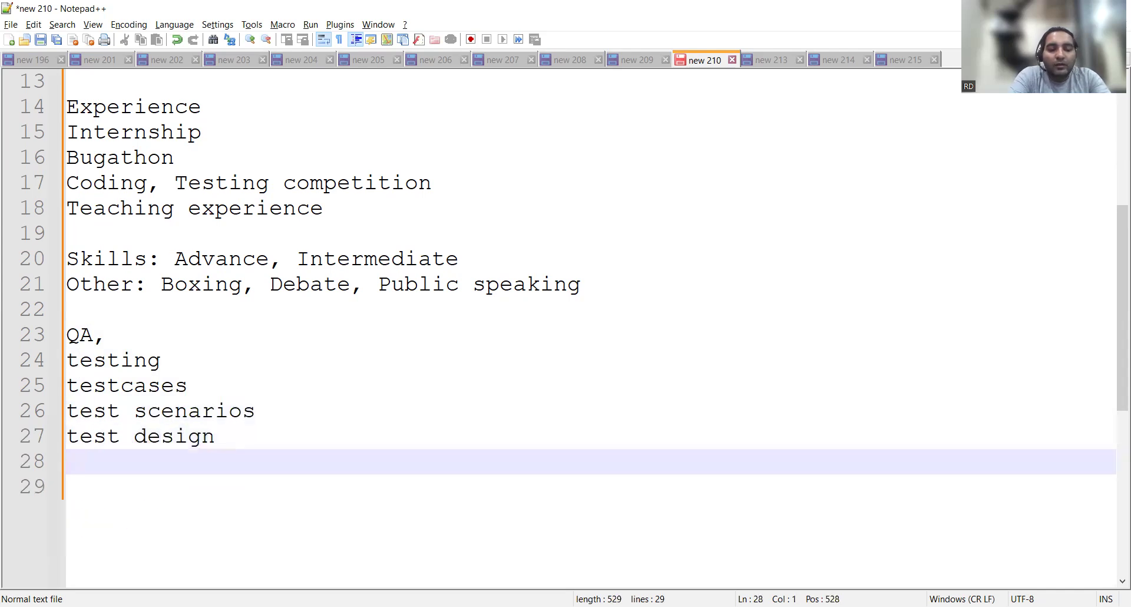
{"action": "type", "text": "manual "}
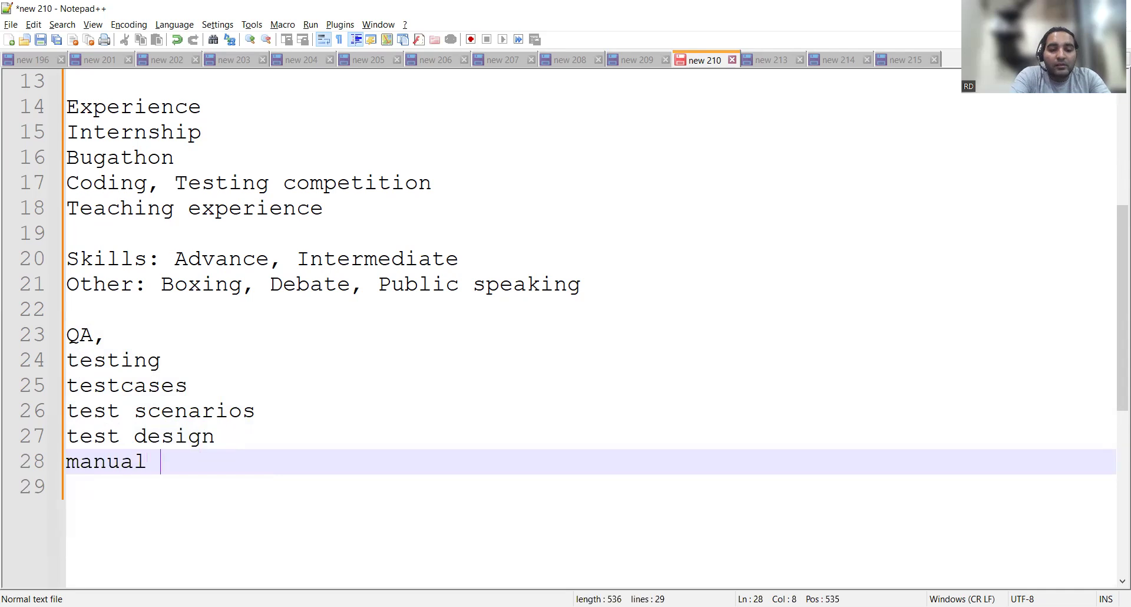
{"action": "type", "text": "testing"}
{"action": "key", "text": "Return"}
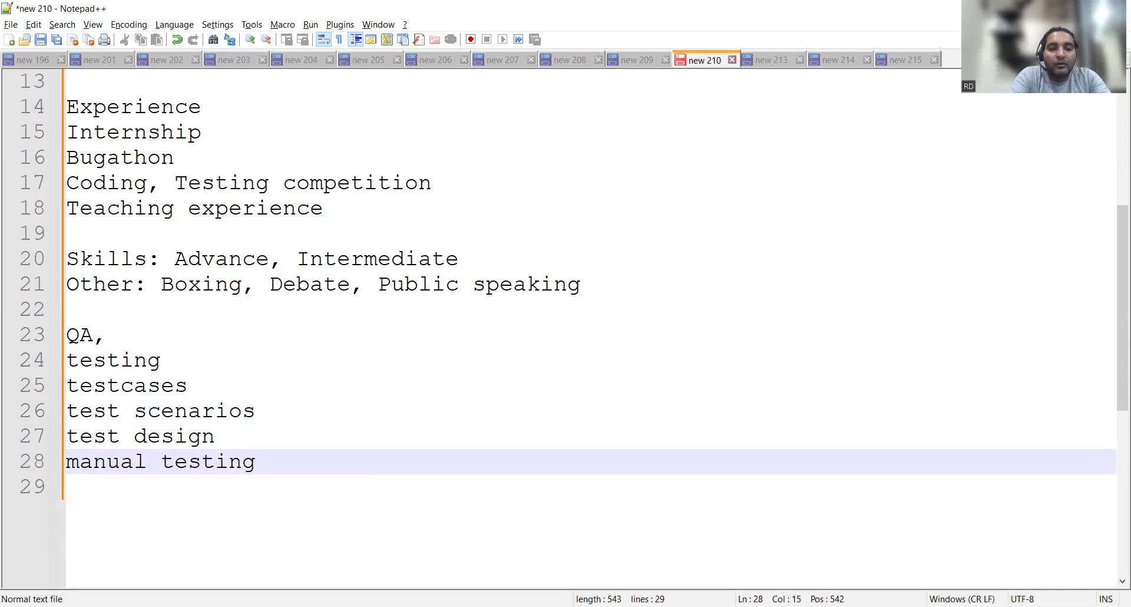
Add 'selenium' on its own line, then 'test automation/automation testing'.
{"action": "type", "text": "selenium"}
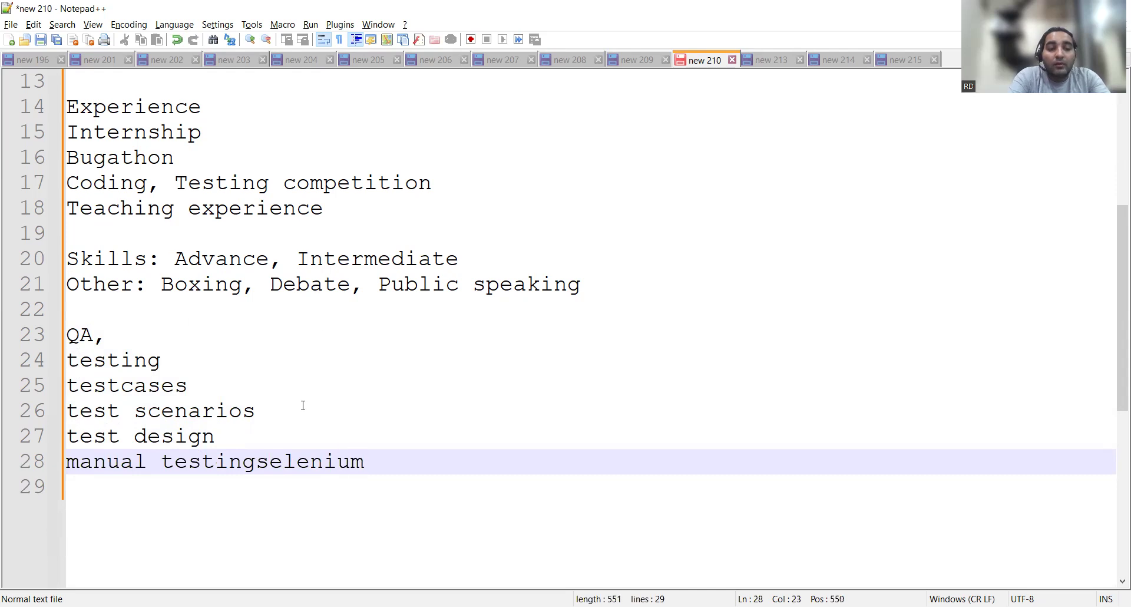
{"action": "left_click", "coordinate": [256, 461]}
{"action": "key", "text": "Return"}
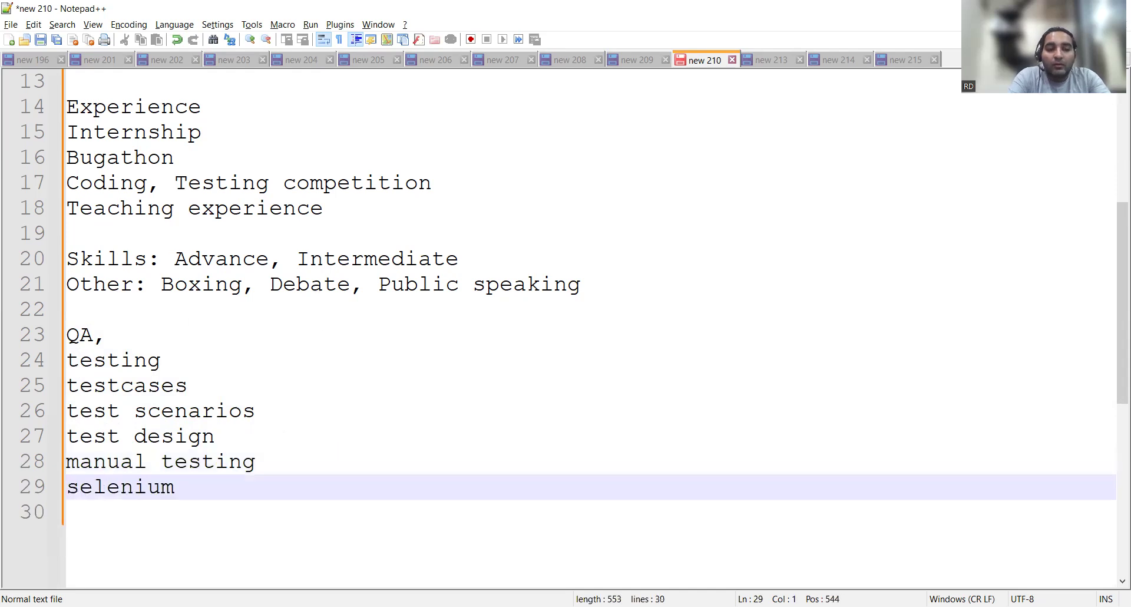
{"action": "key", "text": "Right"}
{"action": "key", "text": "Right"}
{"action": "key", "text": "Right"}
{"action": "key", "text": "Down"}
{"action": "type", "text": "tes"}
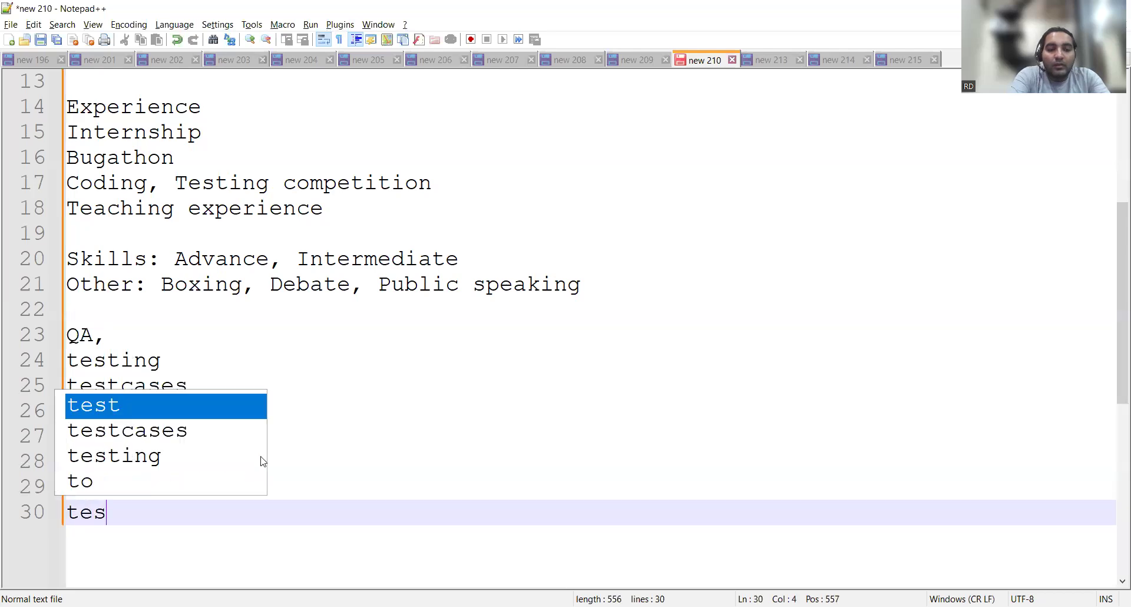
{"action": "type", "text": "t automatio"}
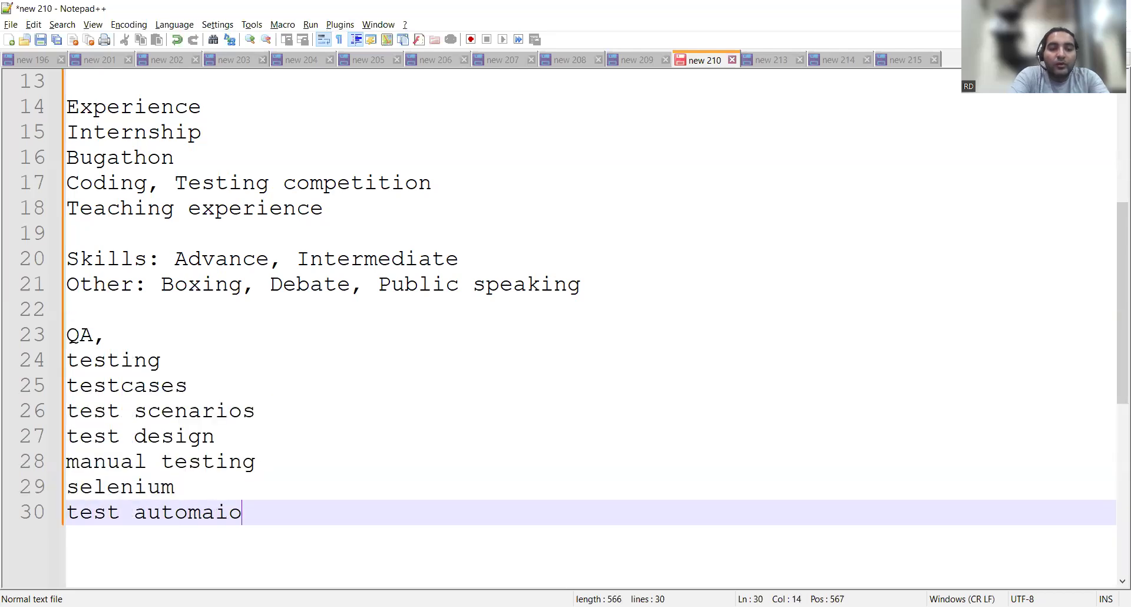
{"action": "key", "text": "BackSpace"}
{"action": "key", "text": "BackSpace"}
{"action": "type", "text": "tion/automation"}
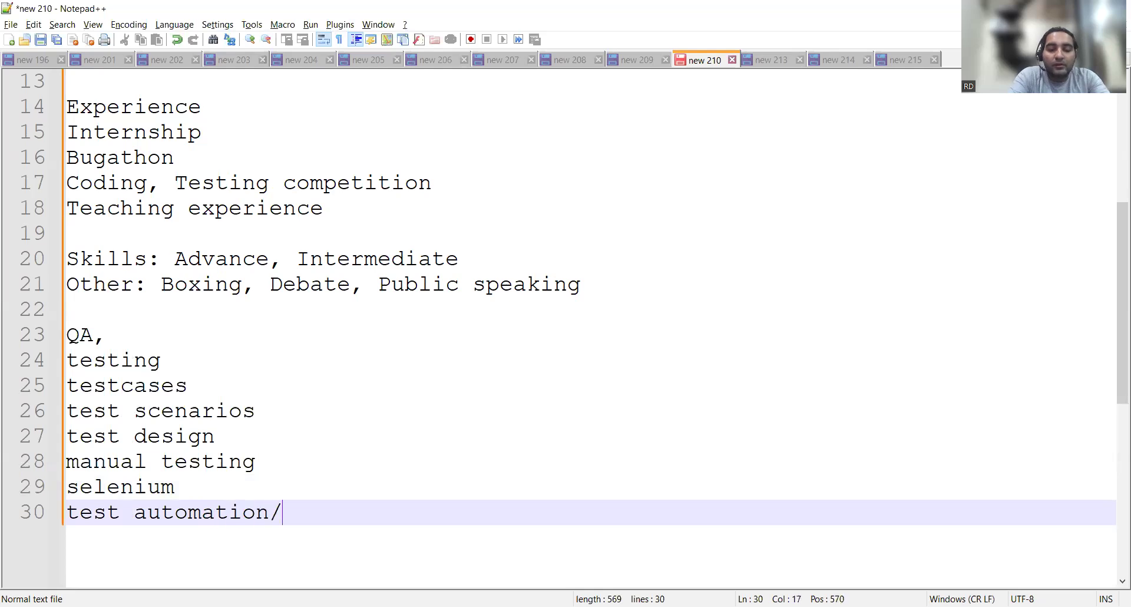
{"action": "type", "text": " testing"}
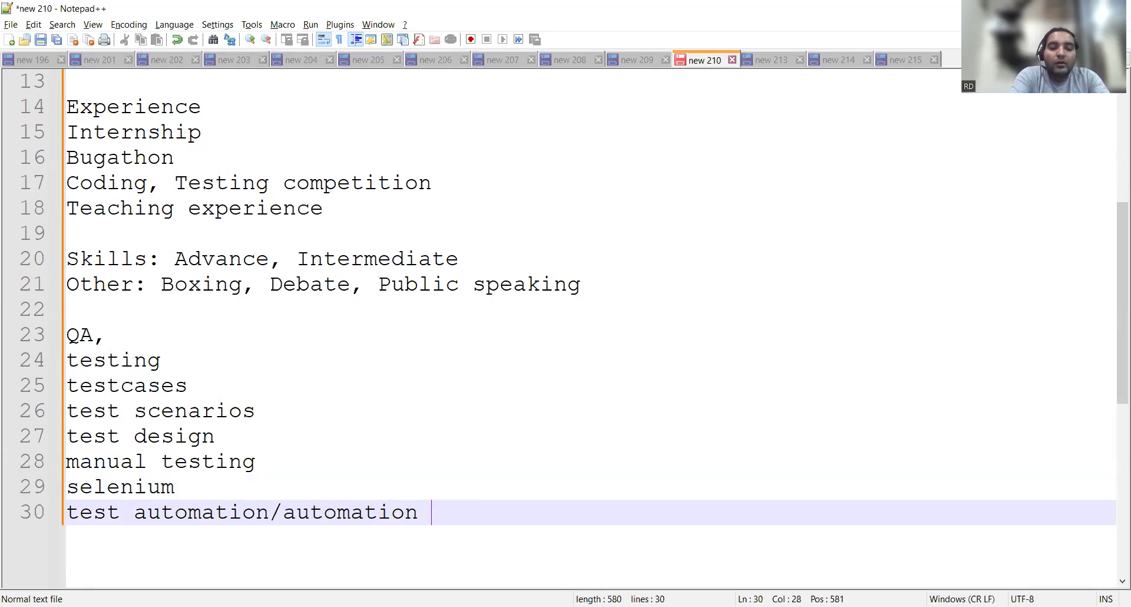
{"action": "key", "text": "Escape"}
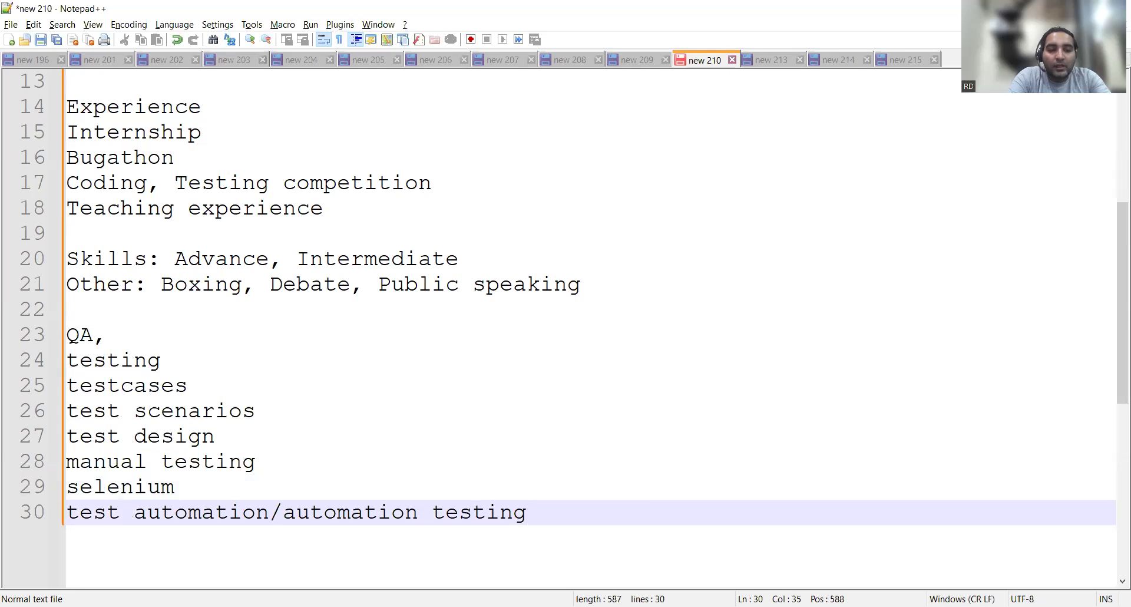
{"action": "key", "text": "Return"}
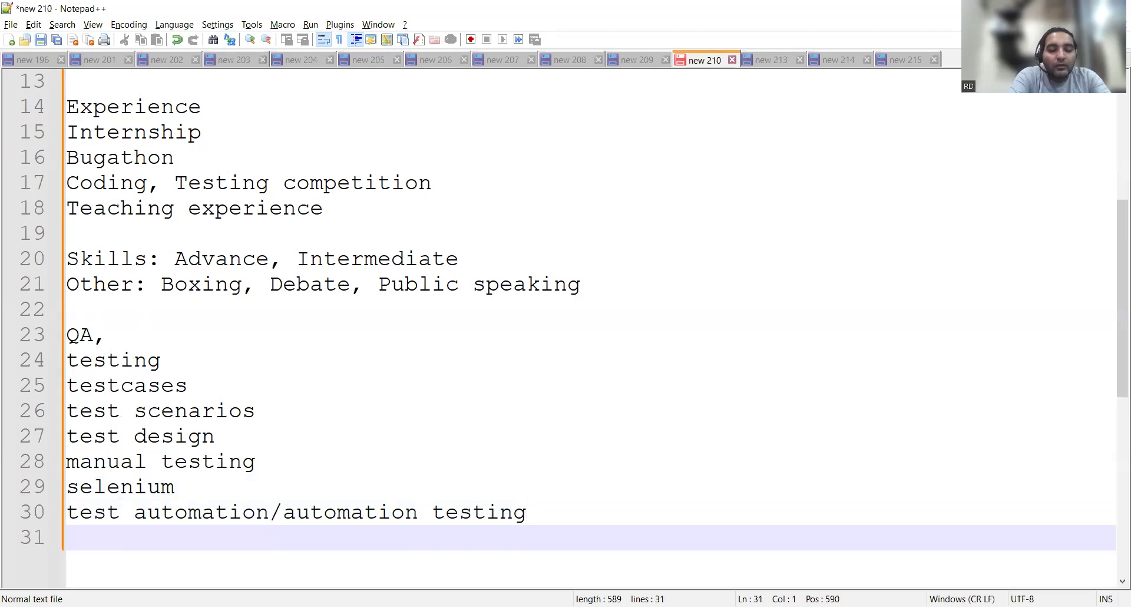
Add lines agile, 'stlc, sdlc', functional testing and non functional testing.
{"action": "type", "text": "agile"}
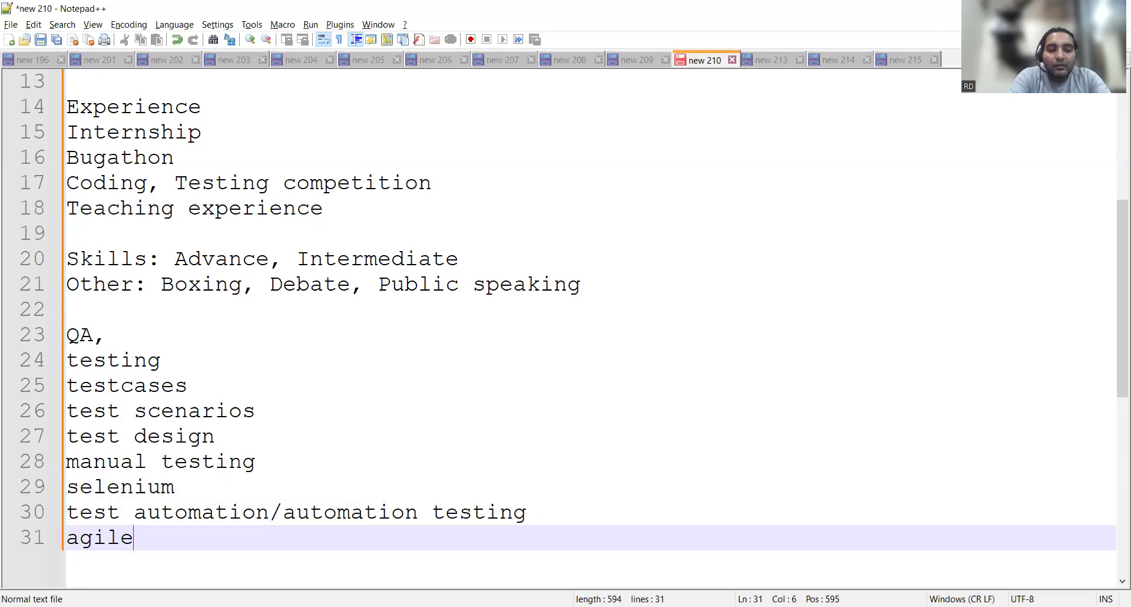
{"action": "key", "text": "Return"}
{"action": "type", "text": "stlc"}
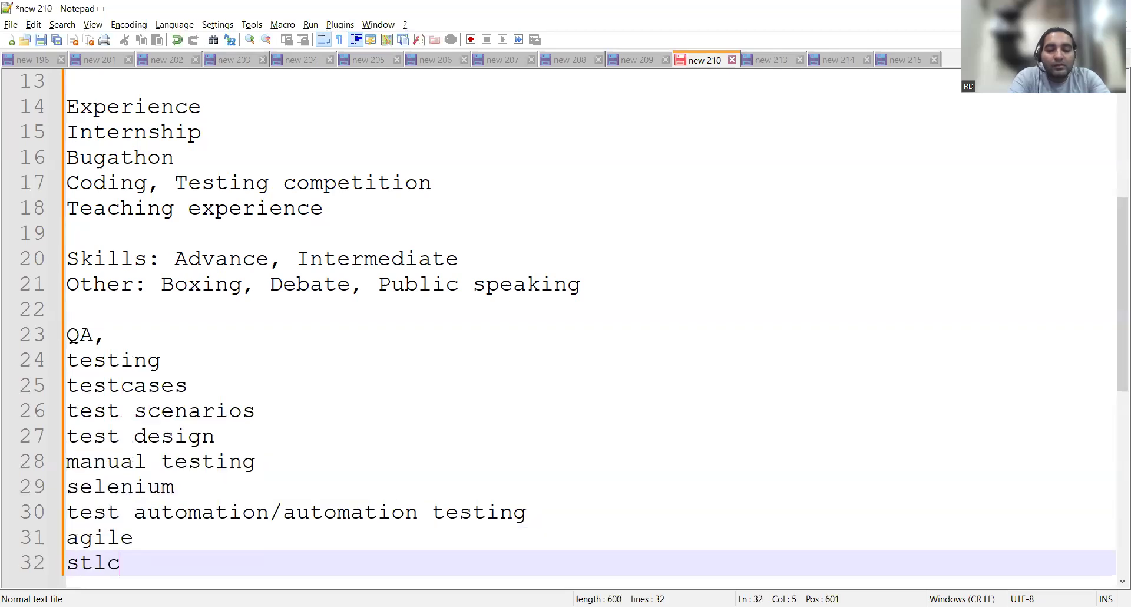
{"action": "type", "text": ", sdlc"}
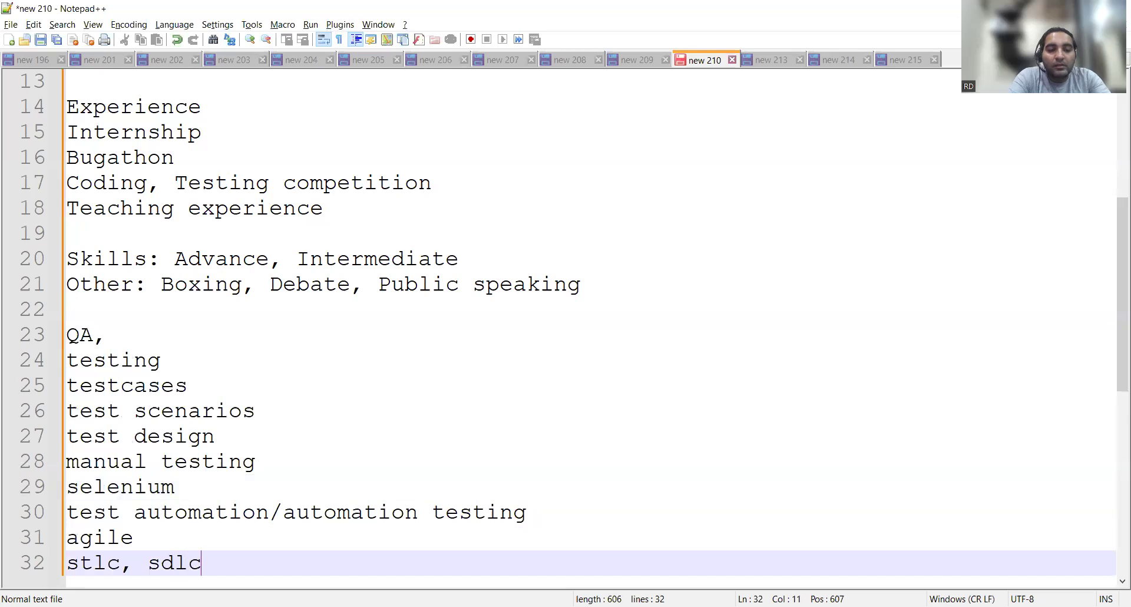
{"action": "key", "text": "Return"}
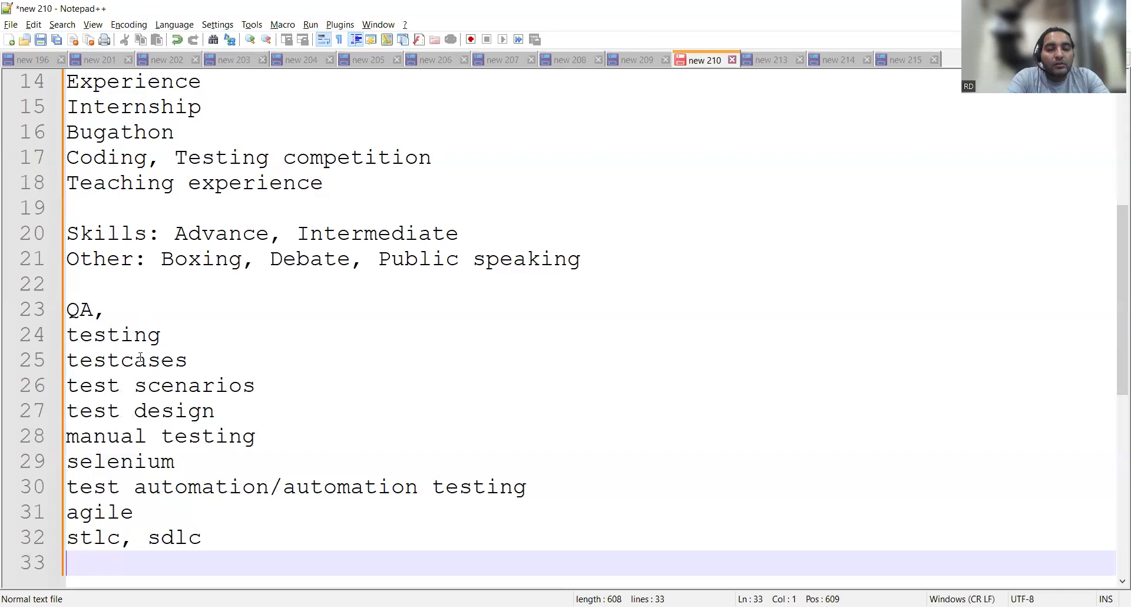
{"action": "left_click", "coordinate": [209, 540]}
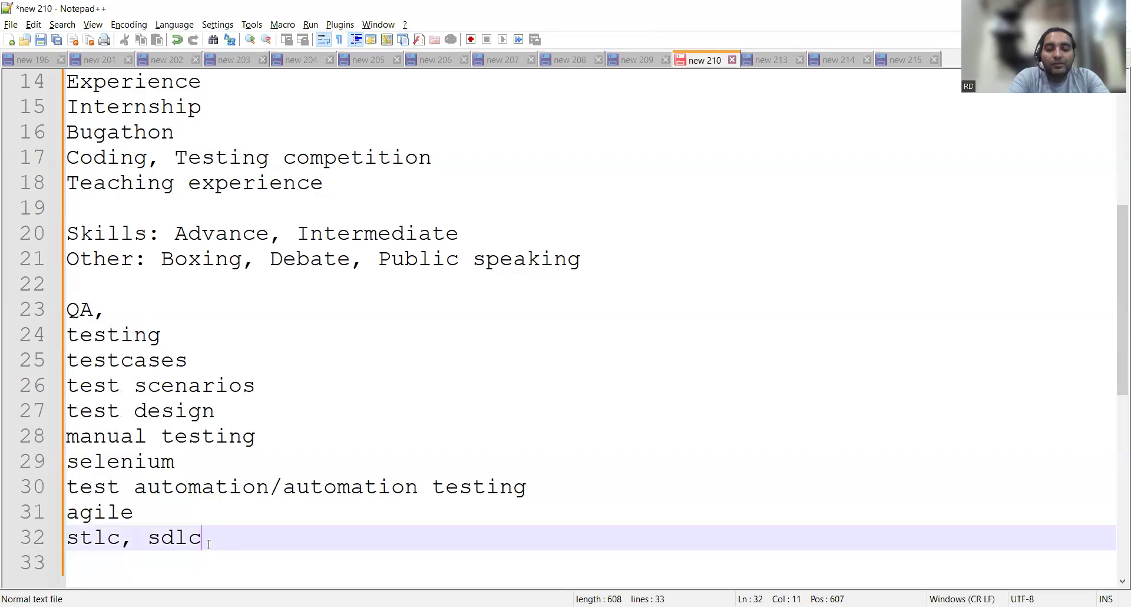
{"action": "key", "text": "Return"}
{"action": "type", "text": "functional"}
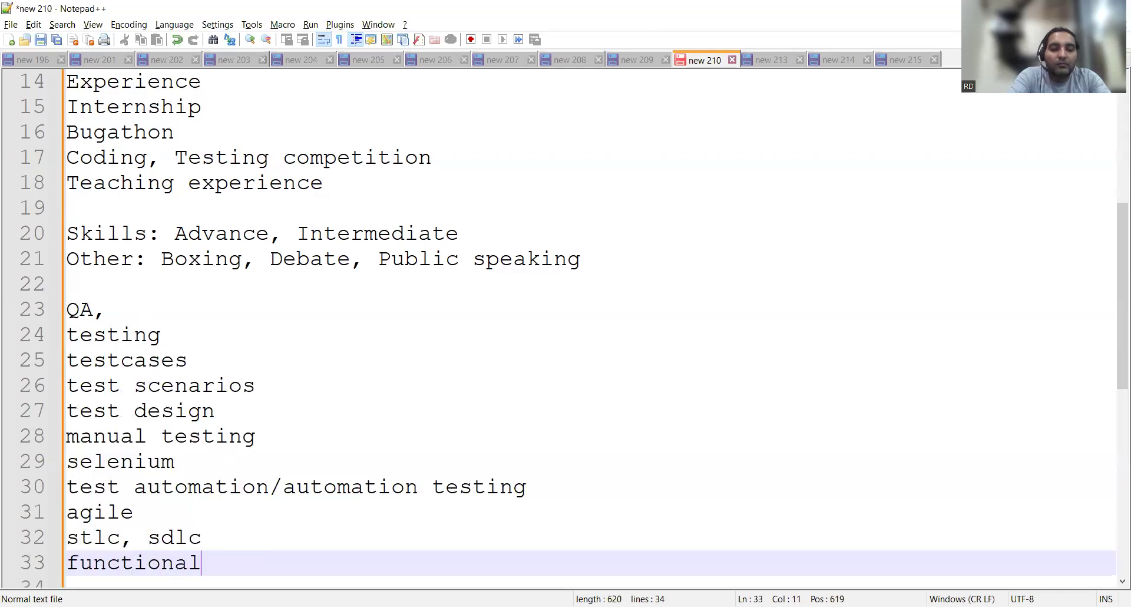
{"action": "type", "text": " testing"}
{"action": "key", "text": "Return"}
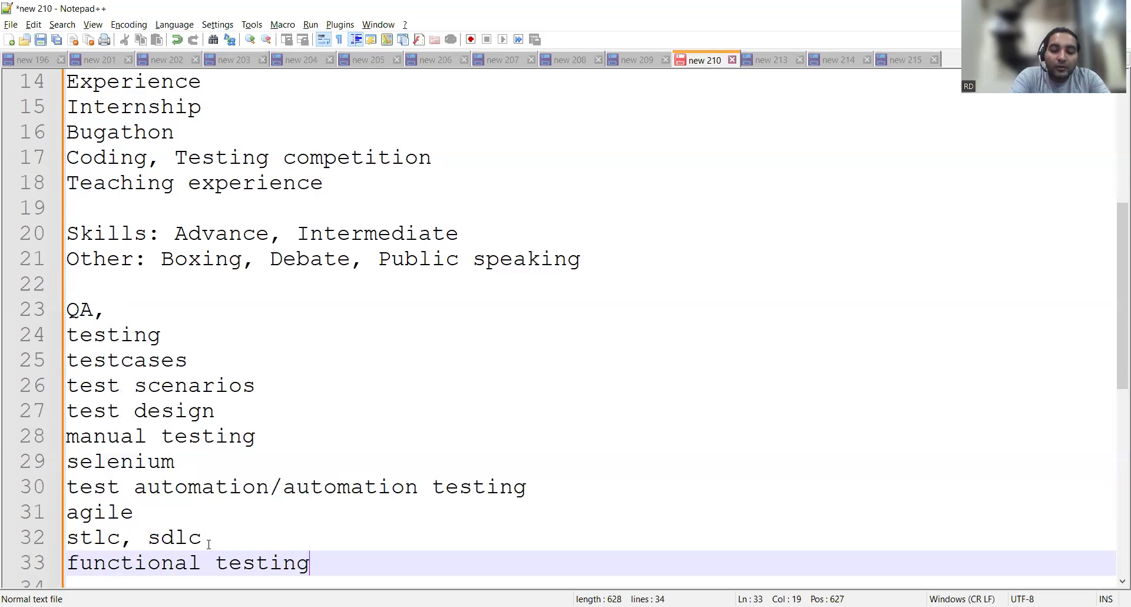
{"action": "type", "text": "non"}
{"action": "key", "text": "BackSpace"}
{"action": "key", "text": "BackSpace"}
{"action": "key", "text": "BackSpace"}
{"action": "key", "text": "Return"}
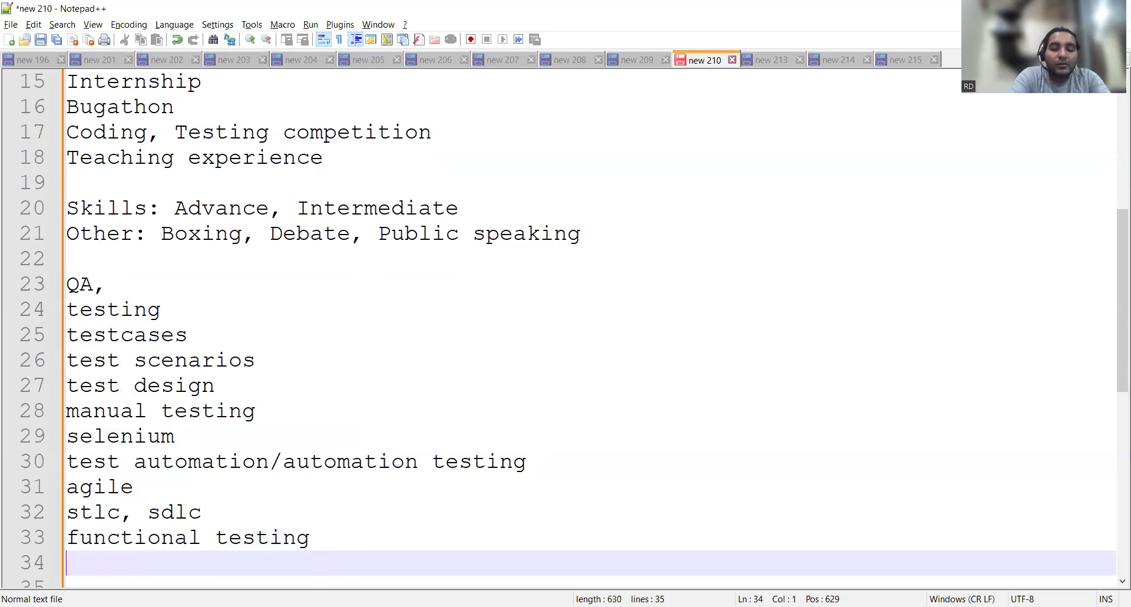
{"action": "type", "text": "non function"}
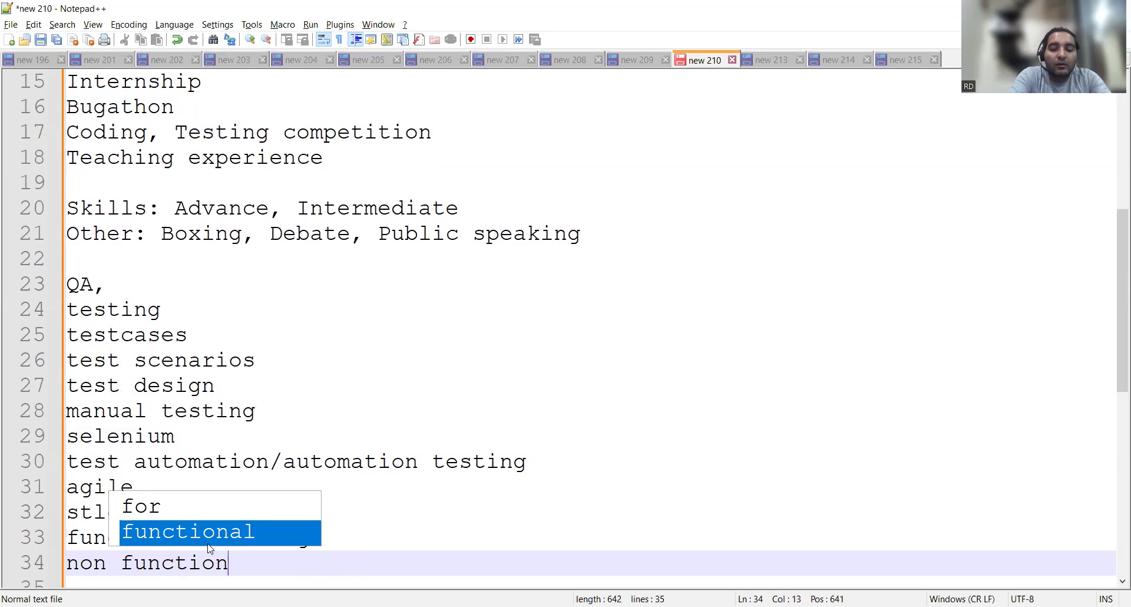
{"action": "type", "text": "al testin"}
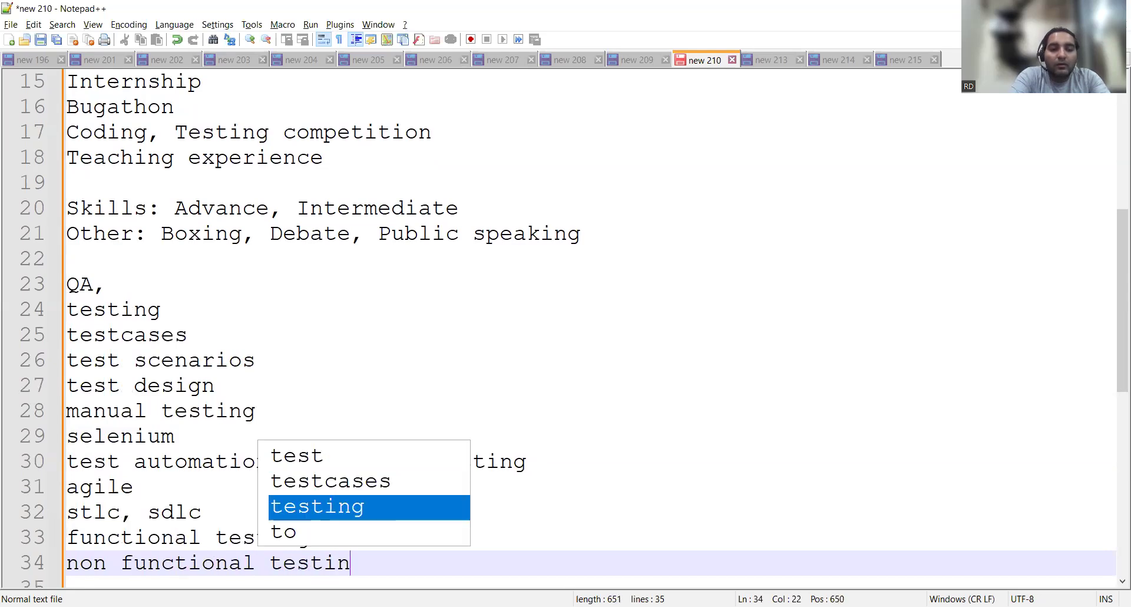
{"action": "type", "text": "g"}
Highlight the keyword list on lines 23–34, from 'QA,' to 'non functional testing'.
{"action": "left_click", "coordinate": [187, 410]}
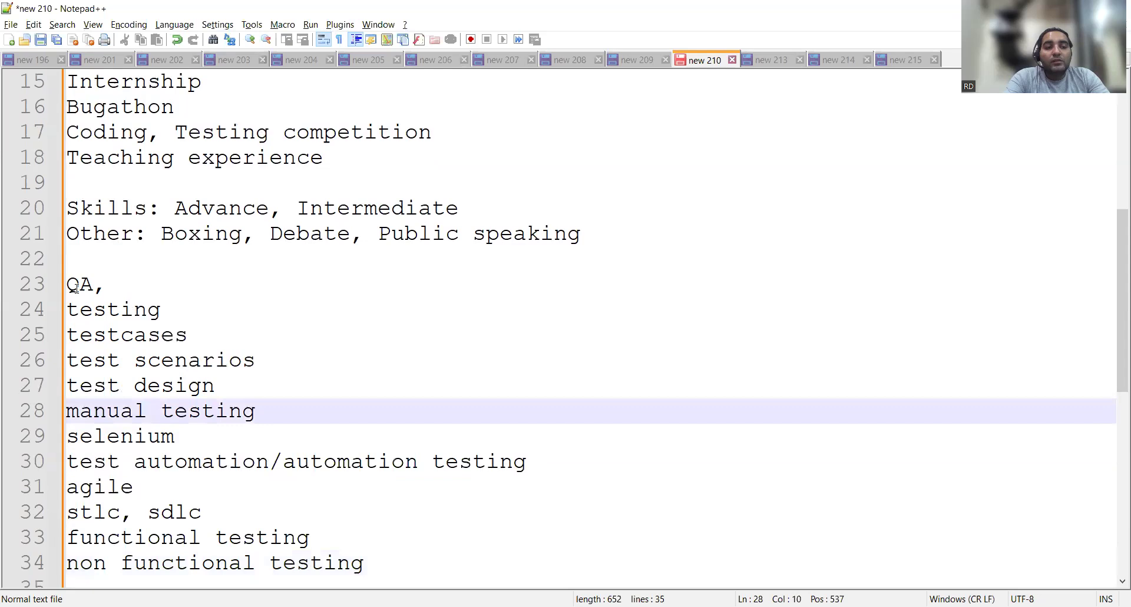
{"action": "left_click_drag", "start_coordinate": [70, 285], "coordinate": [401, 558]}
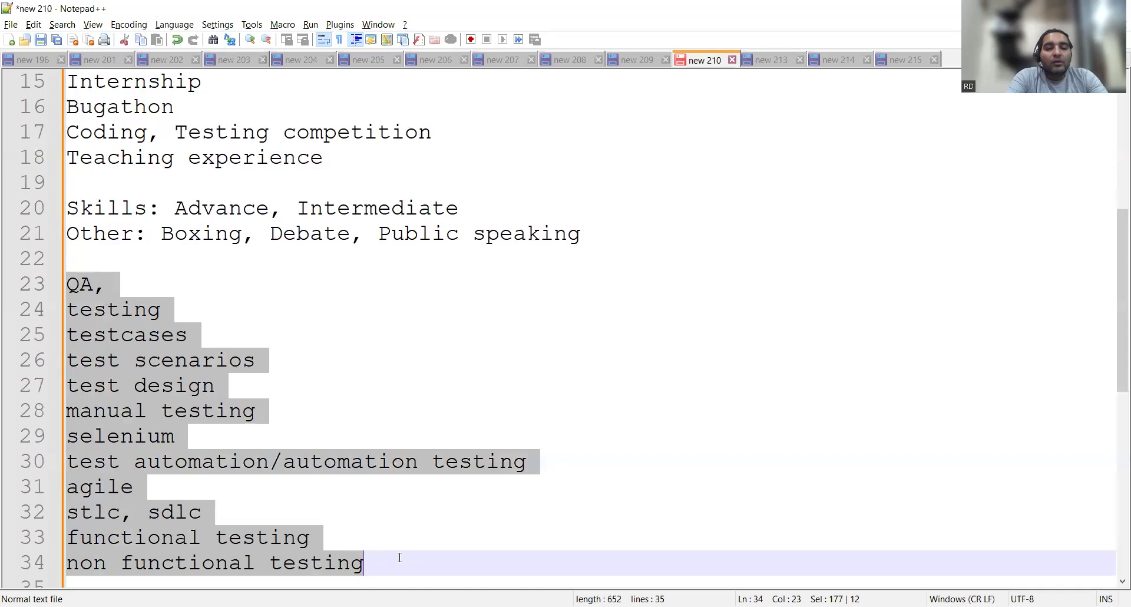
{"action": "scroll", "coordinate": [399, 558], "scroll_direction": "down", "scroll_amount": 2}
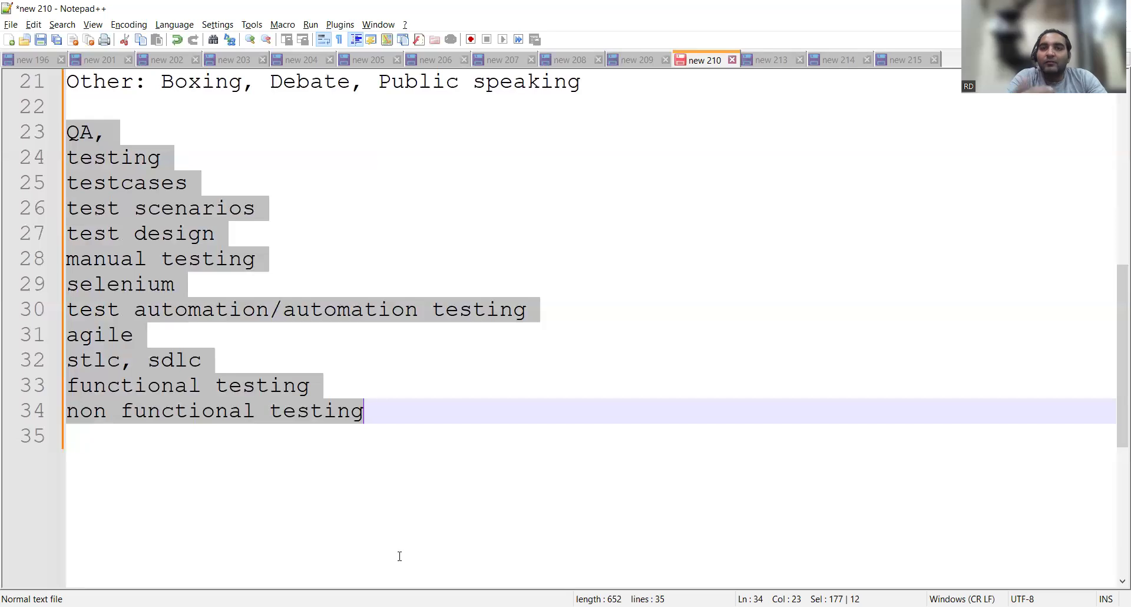
Add a line with the Instagram handle plus '-> Instagram', then a contact e-mail line.
{"action": "left_click", "coordinate": [414, 402]}
{"action": "key", "text": "Return"}
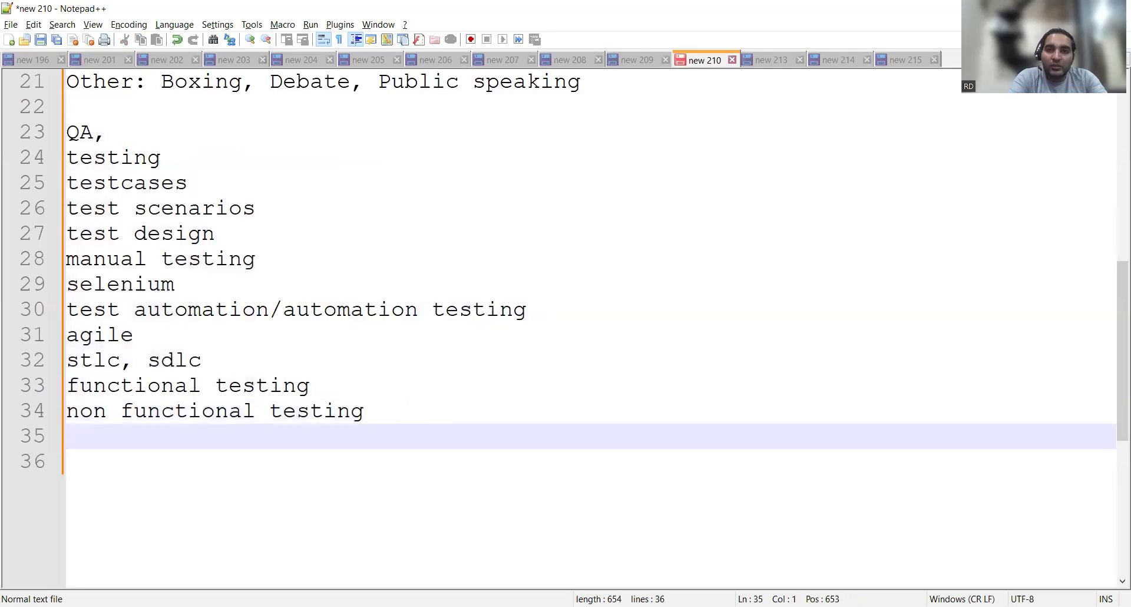
{"action": "type", "text": "r"}
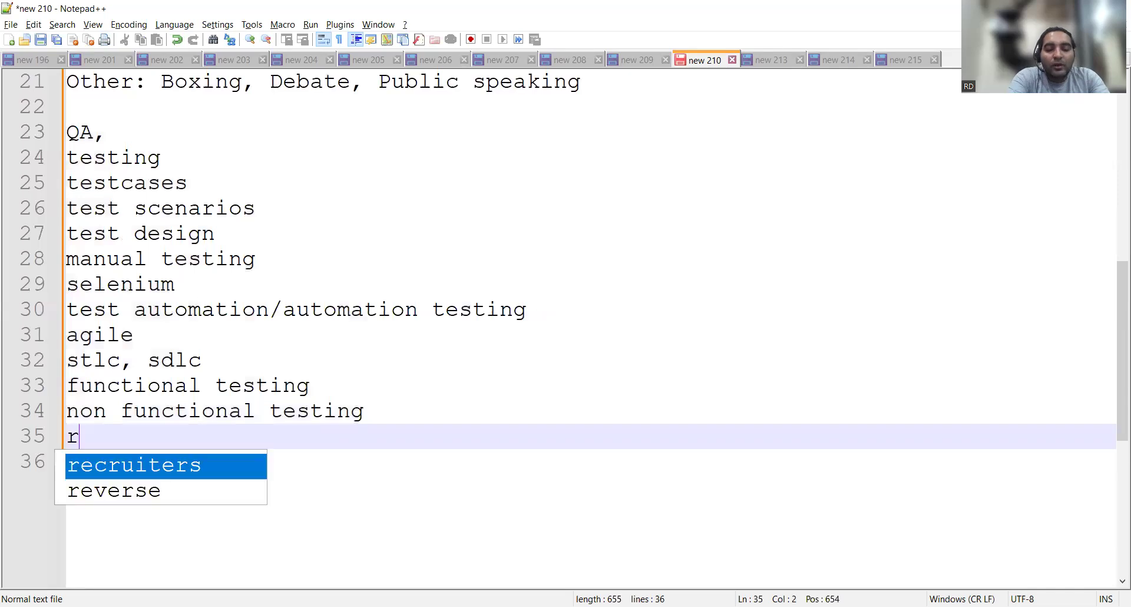
{"action": "type", "text": "dautomatio"}
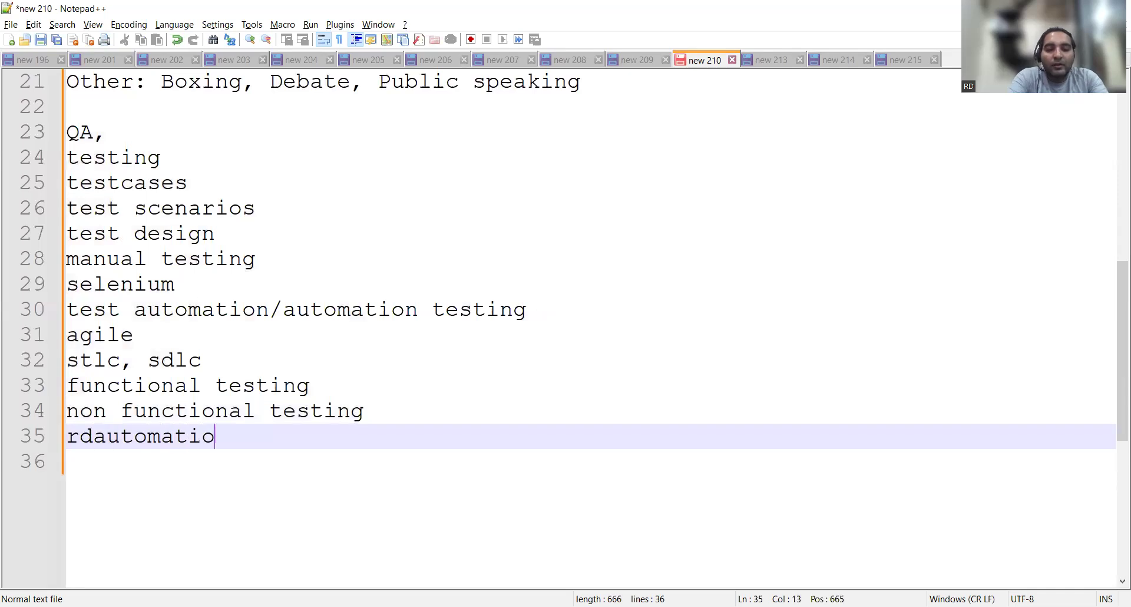
{"action": "type", "text": "nlearning"}
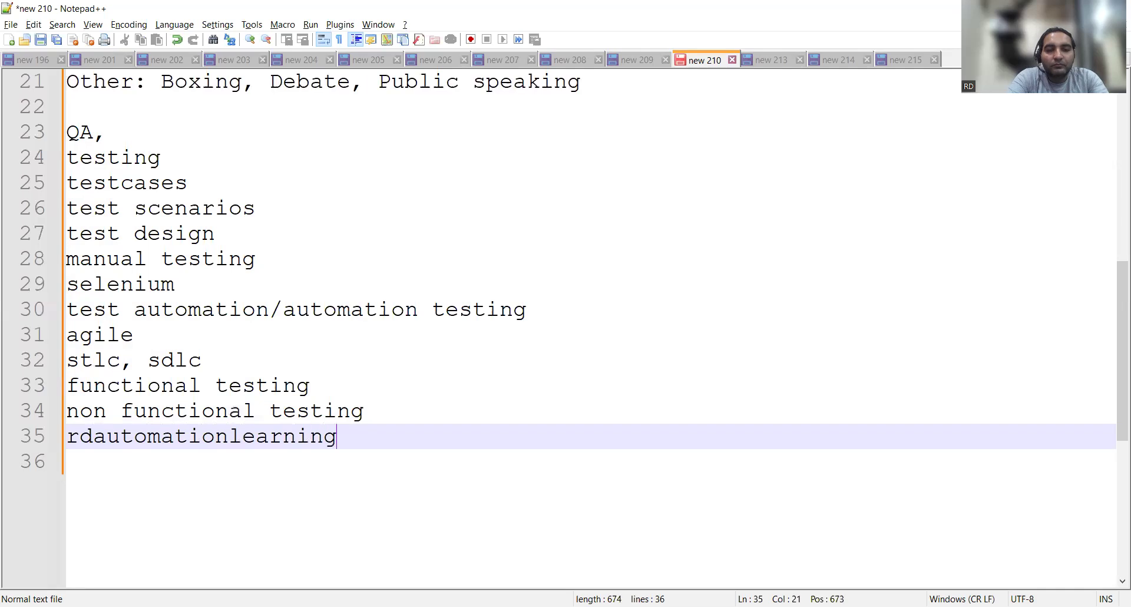
{"action": "type", "text": " -> "}
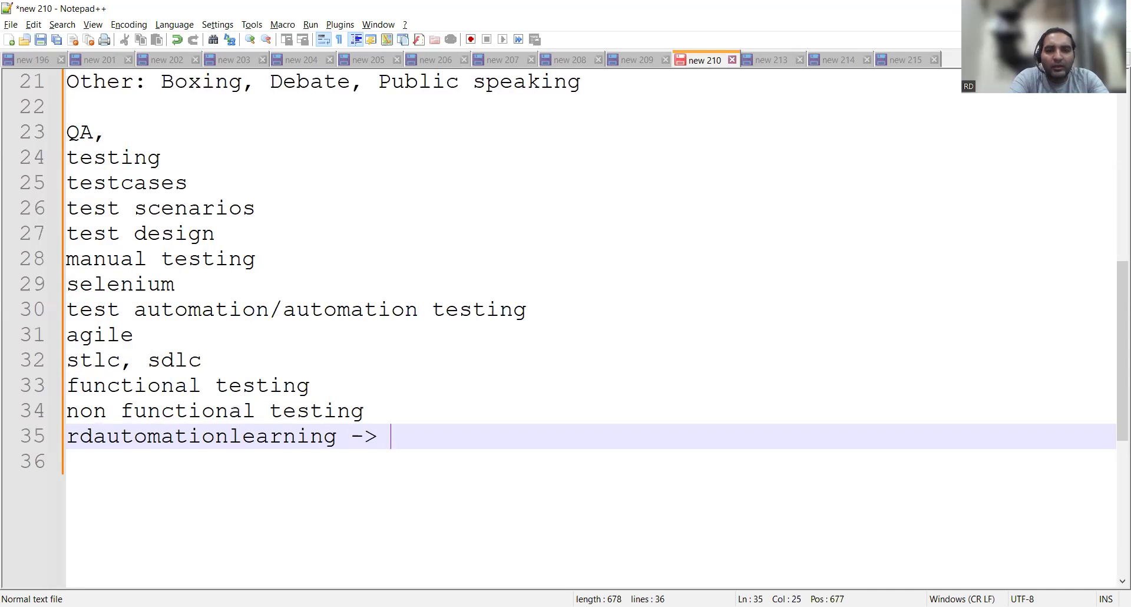
{"action": "type", "text": "Instagram"}
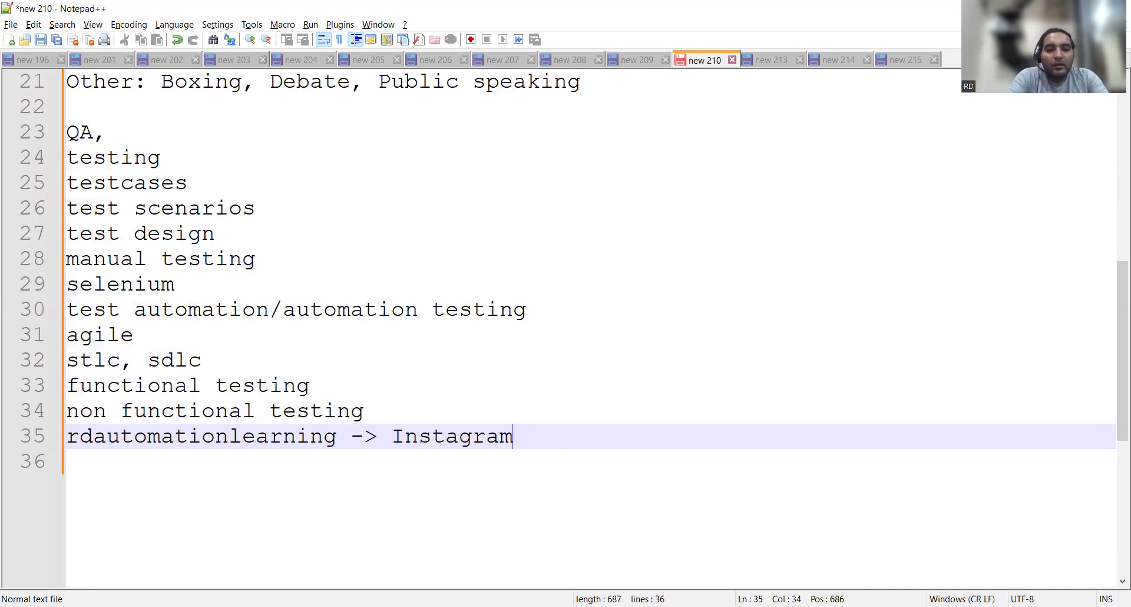
{"action": "key", "text": "Return"}
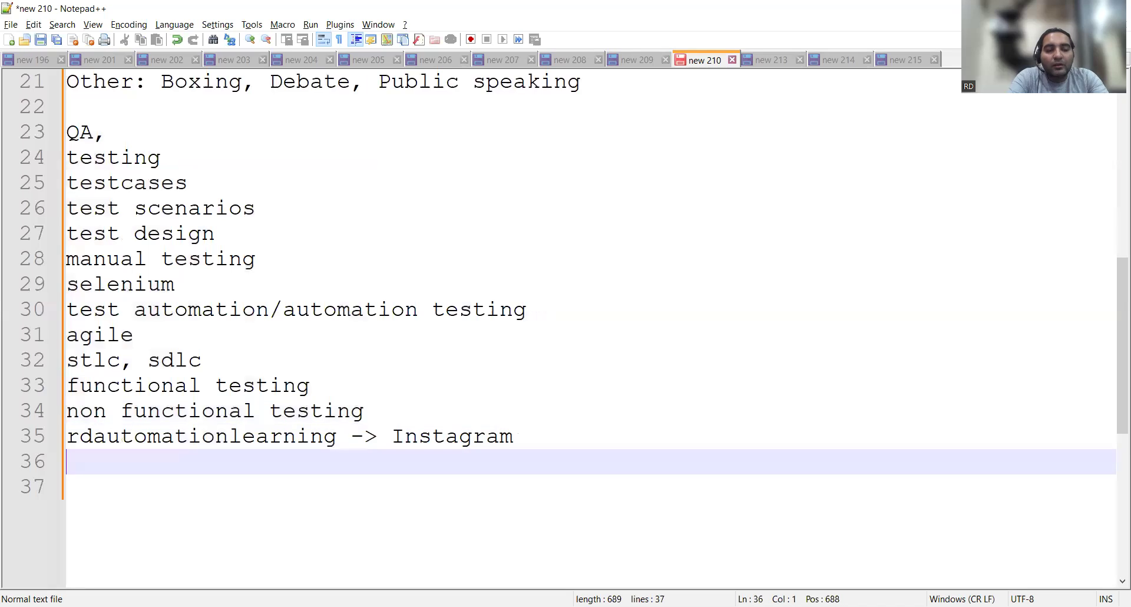
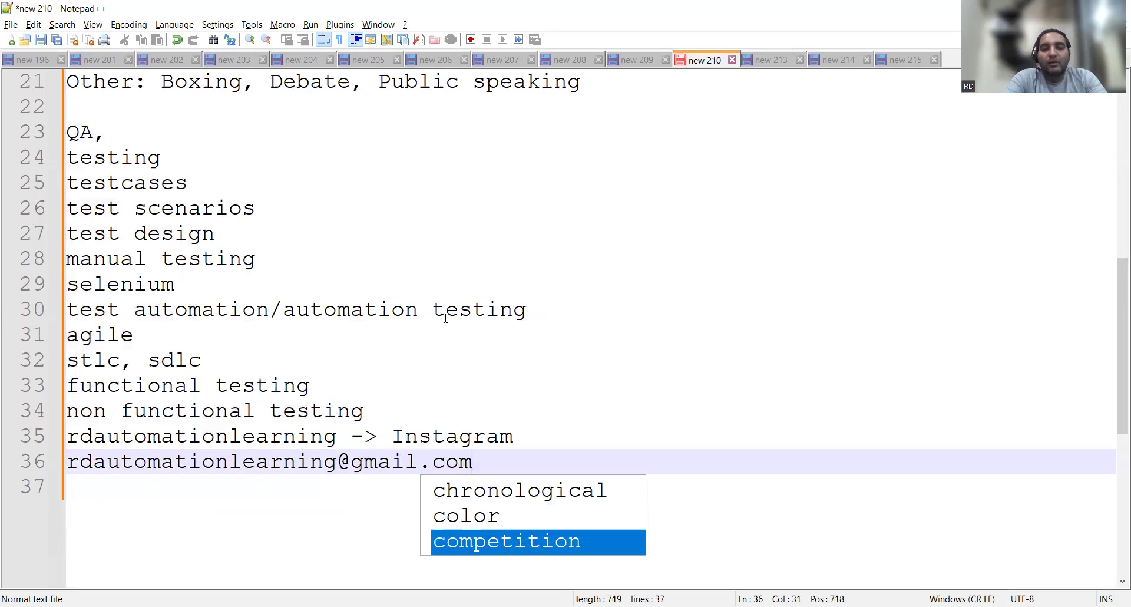
{"action": "left_click", "coordinate": [466, 384]}
{"action": "scroll", "coordinate": [467, 385], "scroll_direction": "up", "scroll_amount": 7}
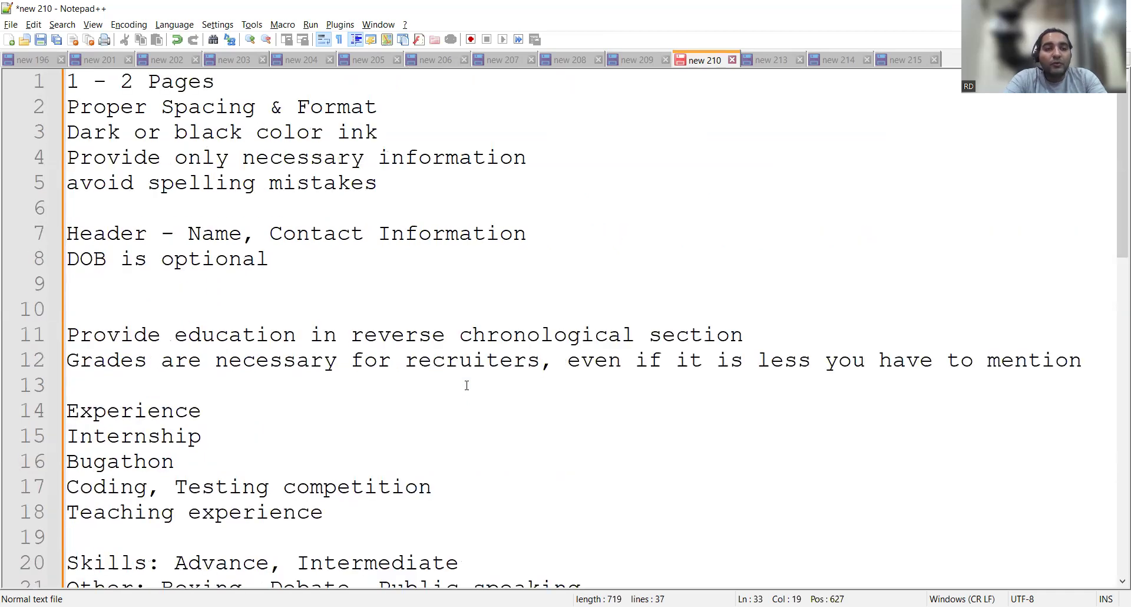
{"action": "scroll", "coordinate": [466, 385], "scroll_direction": "down", "scroll_amount": 2}
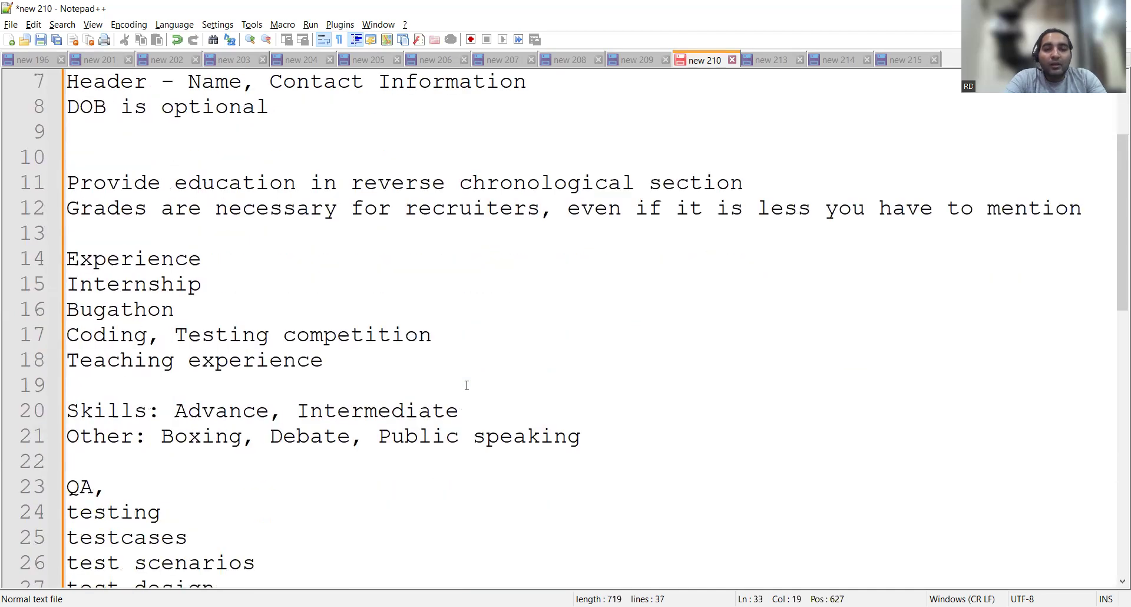
{"action": "scroll", "coordinate": [466, 386], "scroll_direction": "down", "scroll_amount": 4}
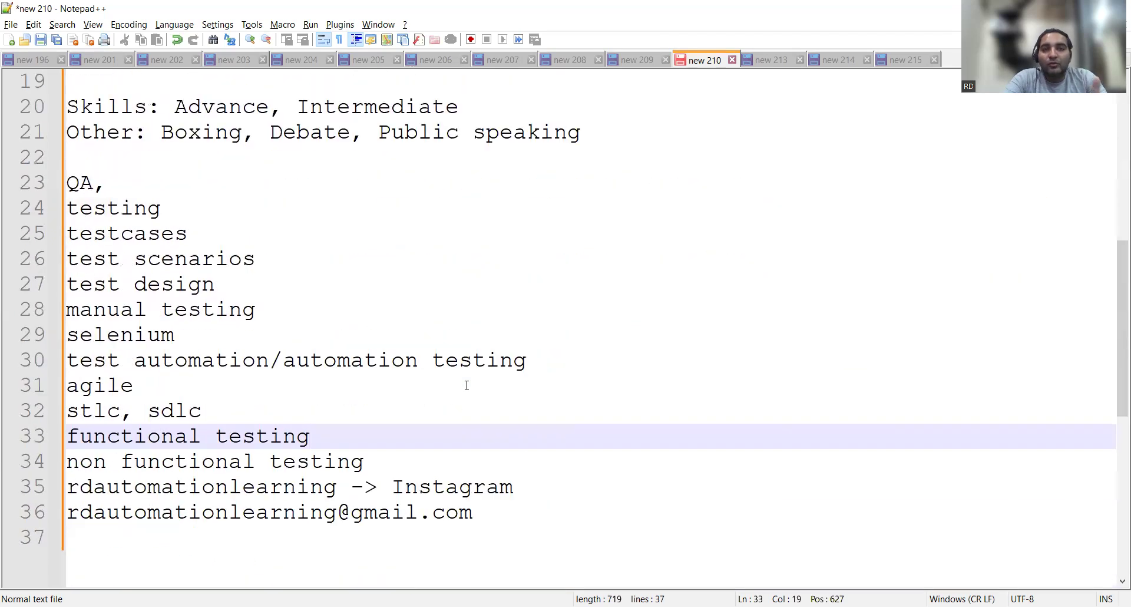